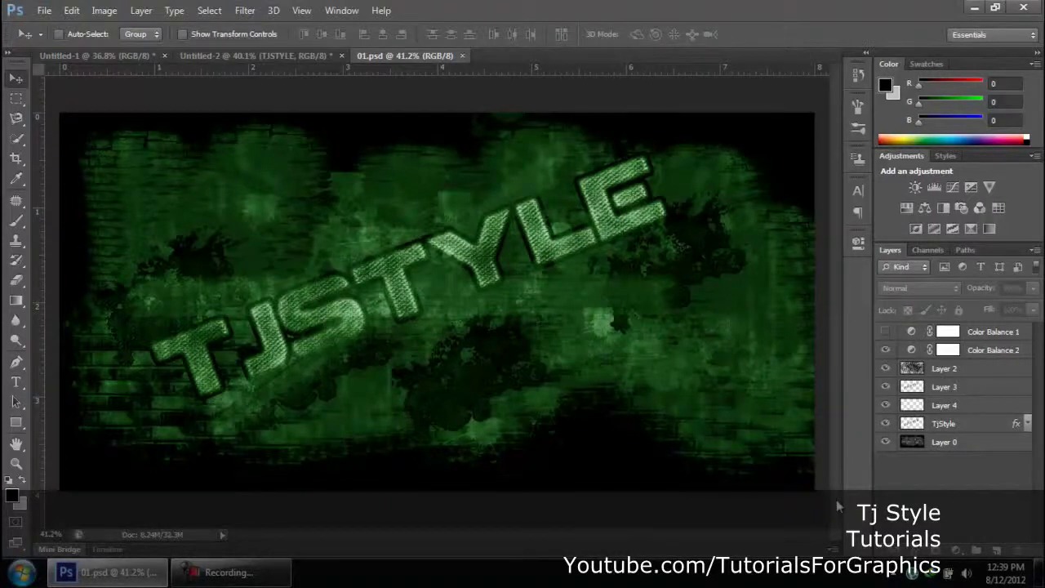
# Step: Examine the finished TJSTYLE grunge artworks in 01.psd, Untitled-2 and Untitled-1, looking closely at the green lettering and brick background
pyautogui.scroll(3, 70, 420)
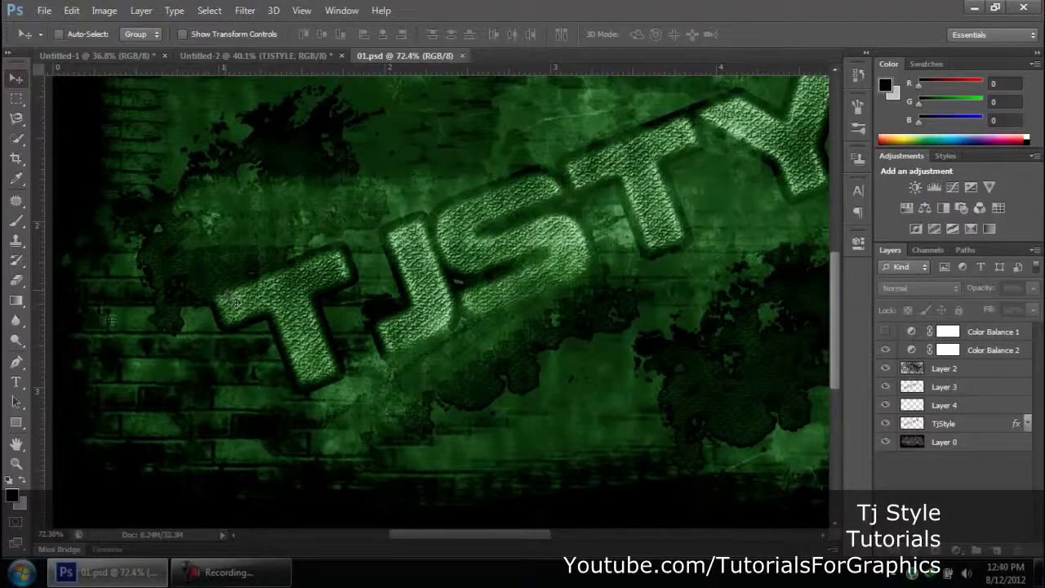
pyautogui.scroll(2, 349, 290)
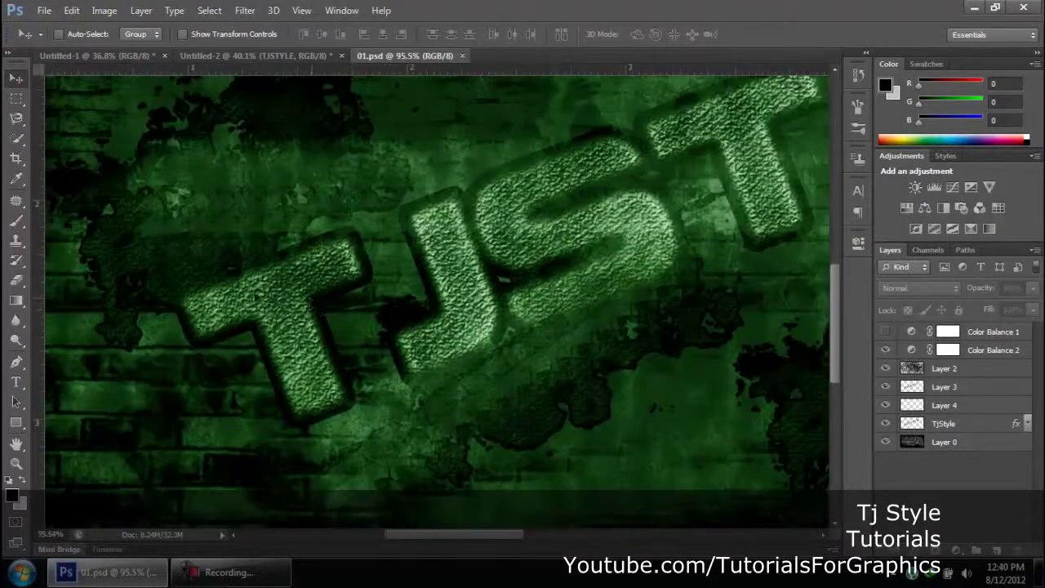
pyautogui.scroll(-2, 291, 353)
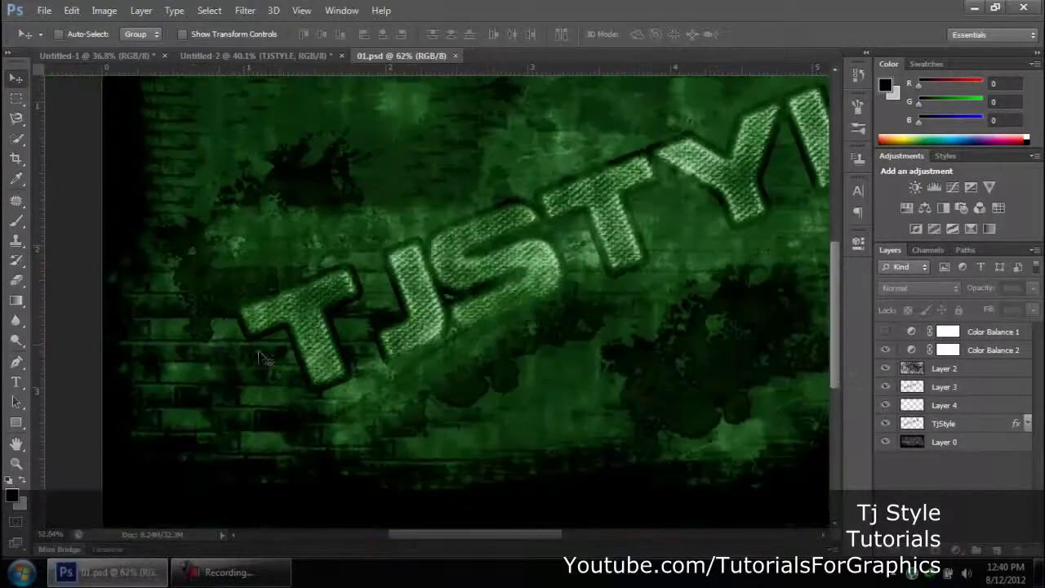
pyautogui.scroll(1, 118, 448)
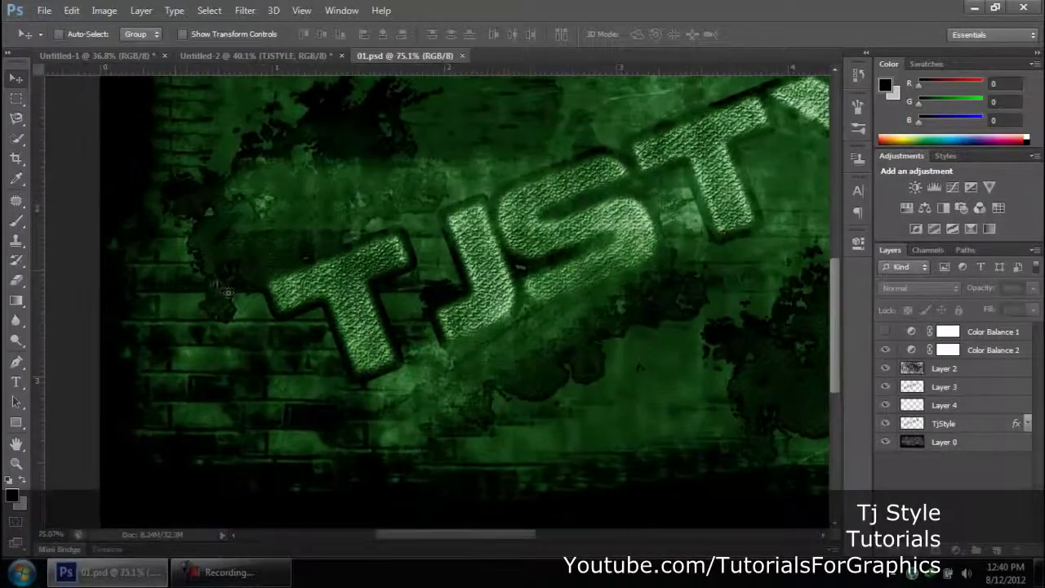
pyautogui.scroll(-2, 312, 356)
pyautogui.scroll(-1, 391, 320)
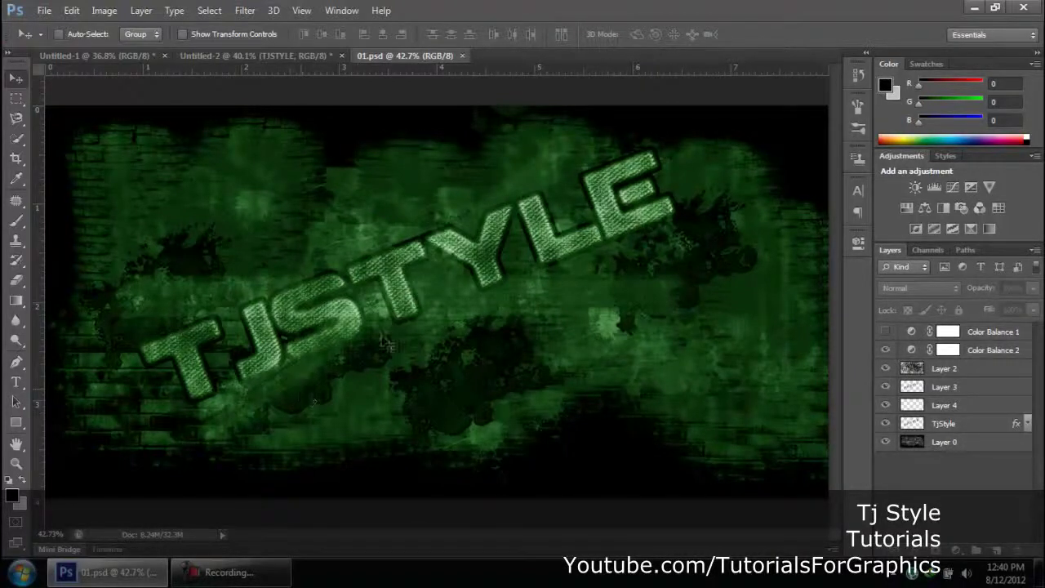
pyautogui.click(249, 578)
pyautogui.click(252, 578)
pyautogui.click(289, 58)
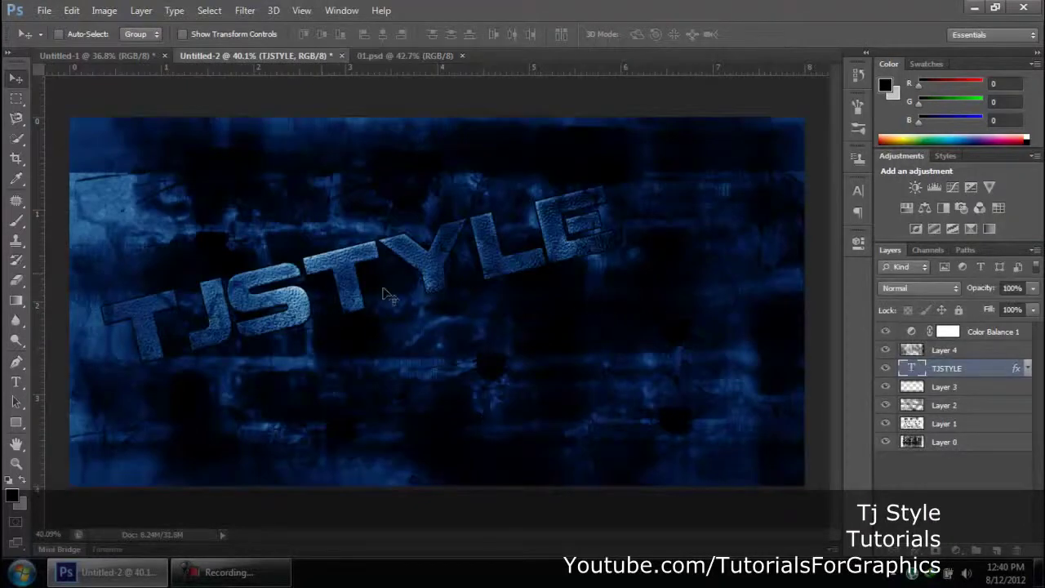
pyautogui.click(105, 57)
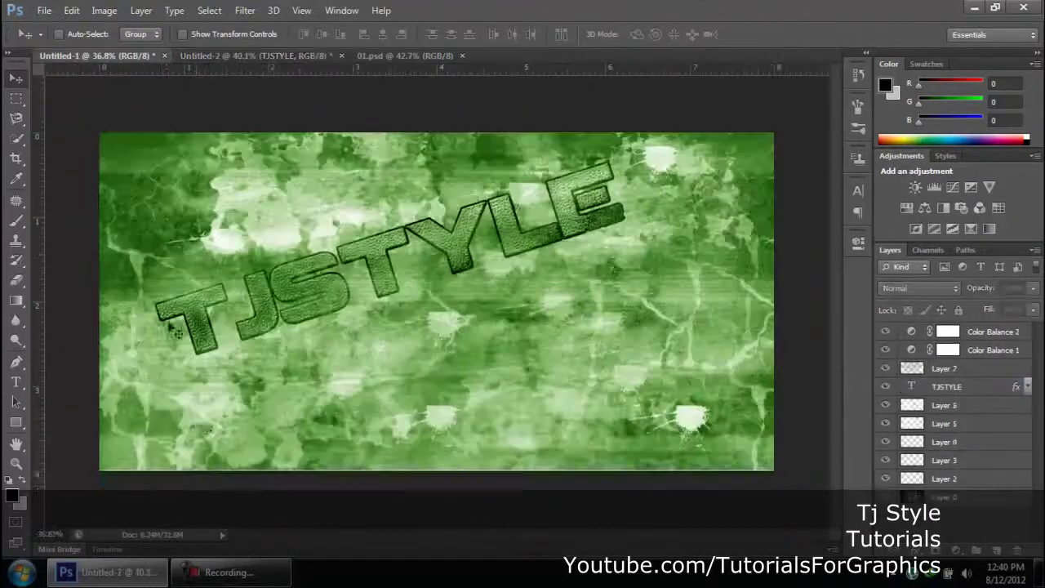
pyautogui.click(381, 57)
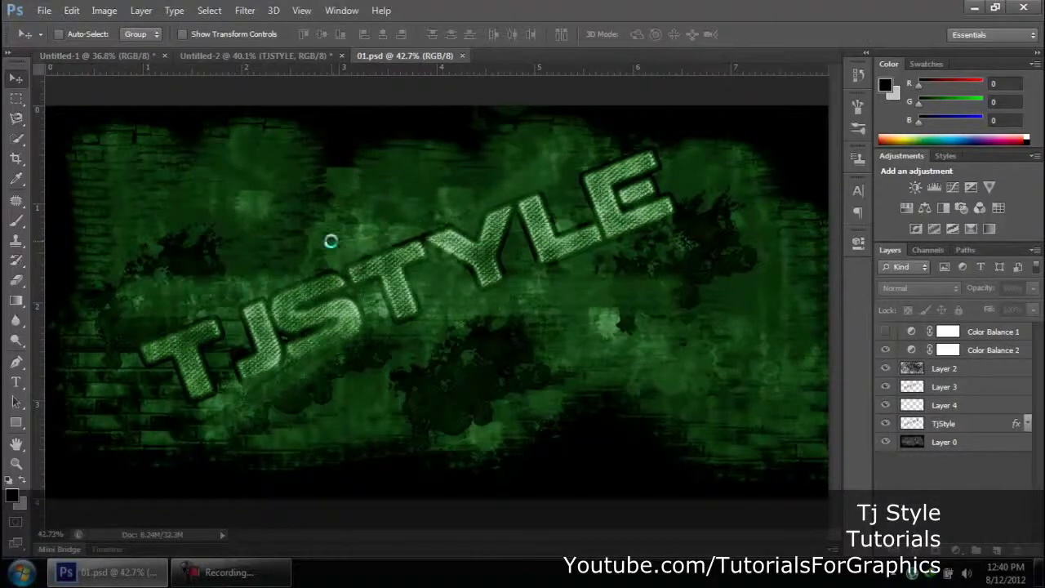
# Step: Create a 2400 × 1200 pixel RGB document at 300 pixels/inch with white contents and convert its Background into Layer 0
pyautogui.hotkey('ctrl', 'n')
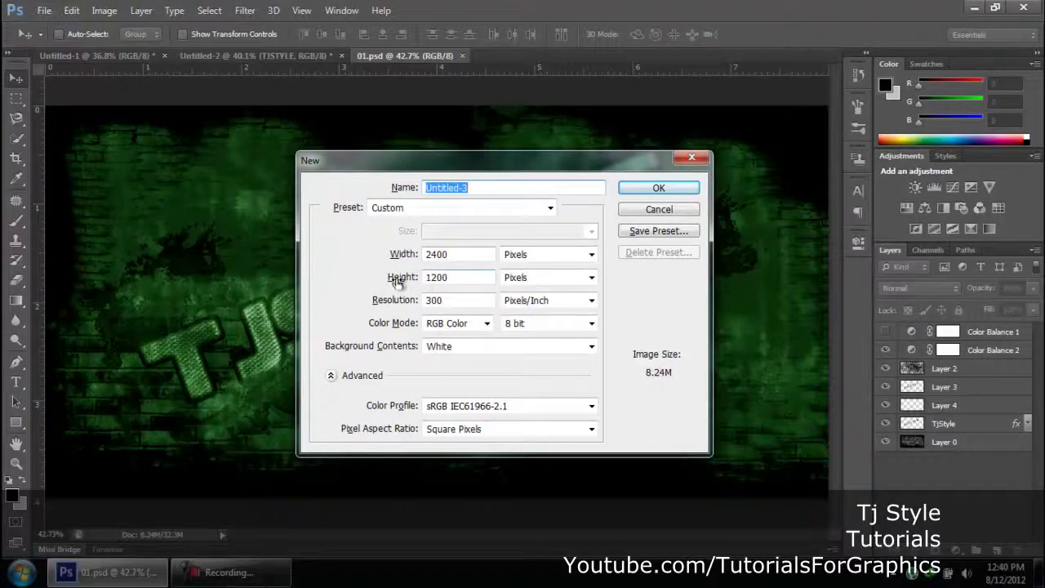
pyautogui.click(639, 190)
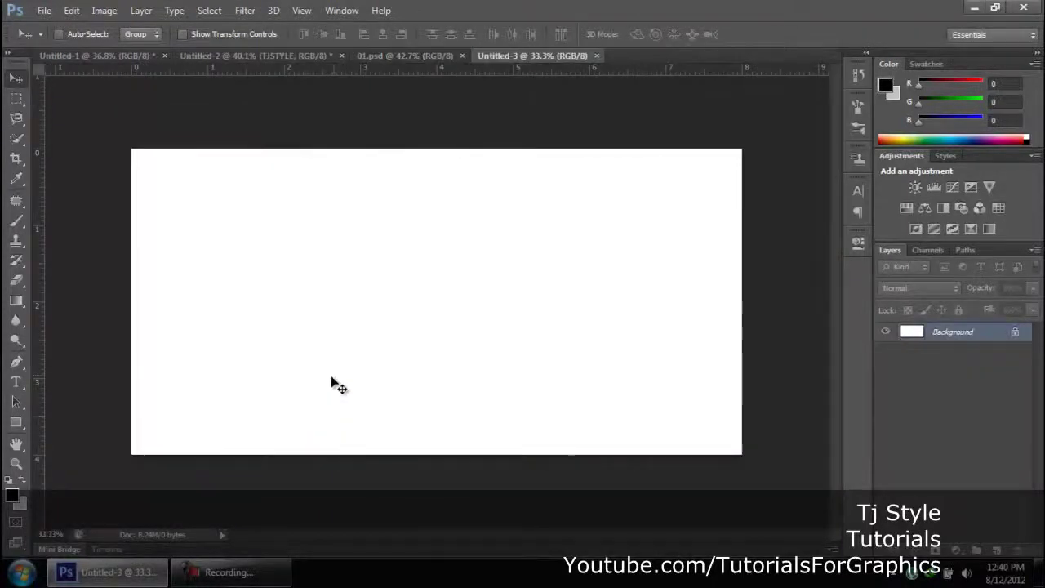
pyautogui.hotkey('ctrl', '0')
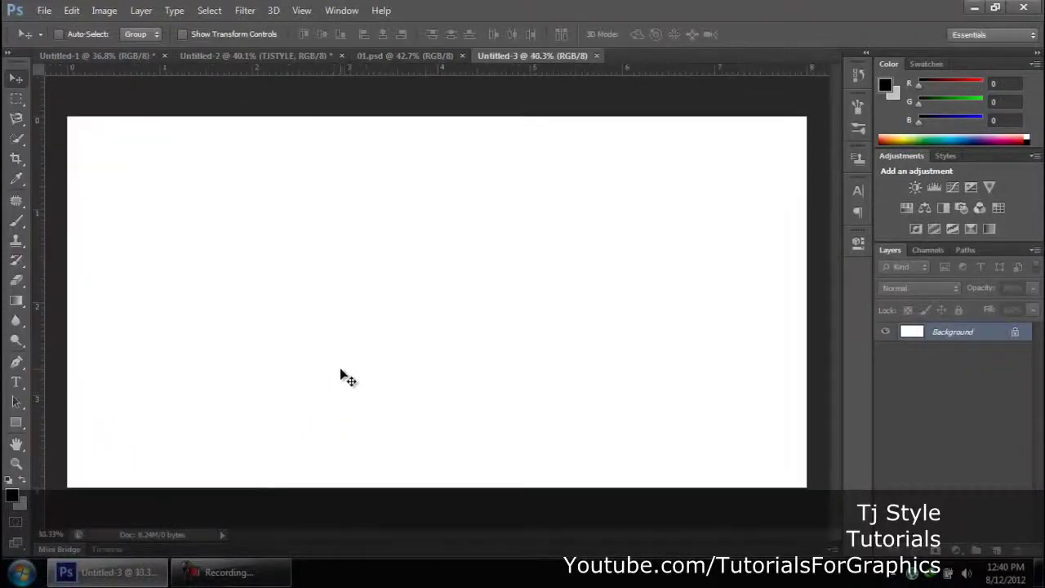
pyautogui.doubleClick(951, 333)
pyautogui.click(663, 178)
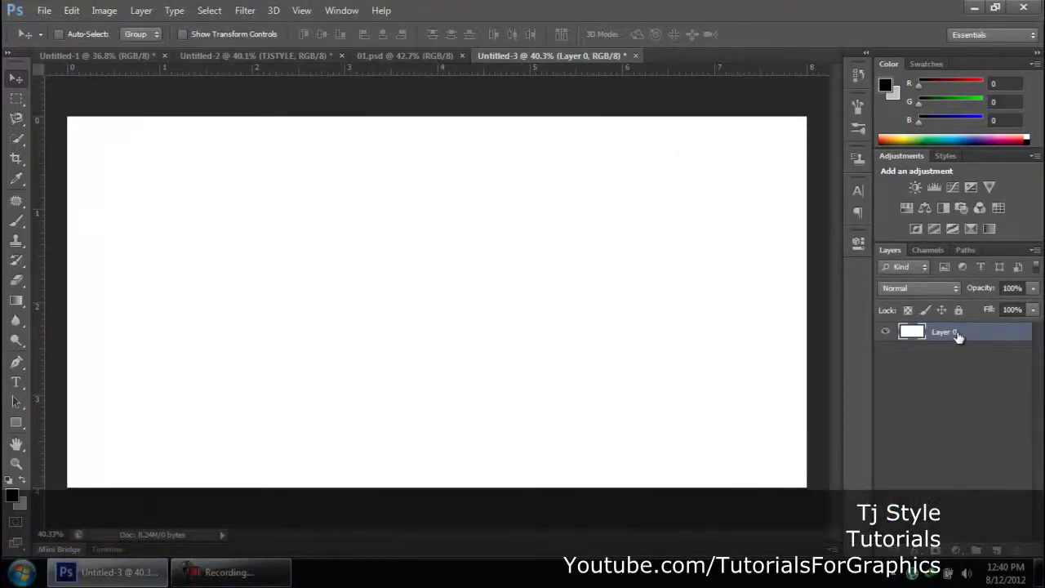
pyautogui.click(948, 371)
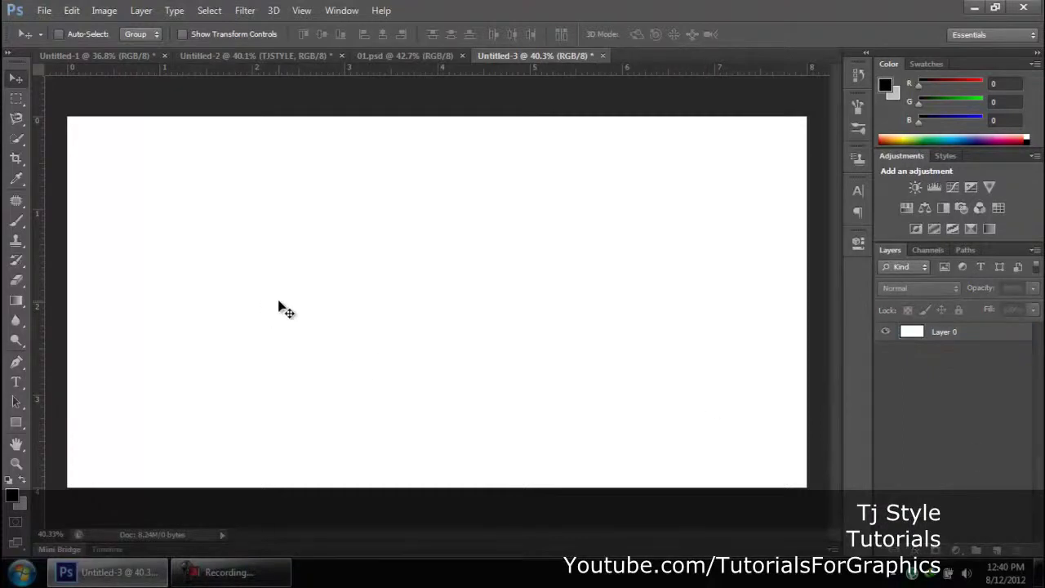
# Step: Add the text TJSTYLE in black 70 pt Coalition across the middle of the canvas
pyautogui.press('t')
pyautogui.click(254, 291)
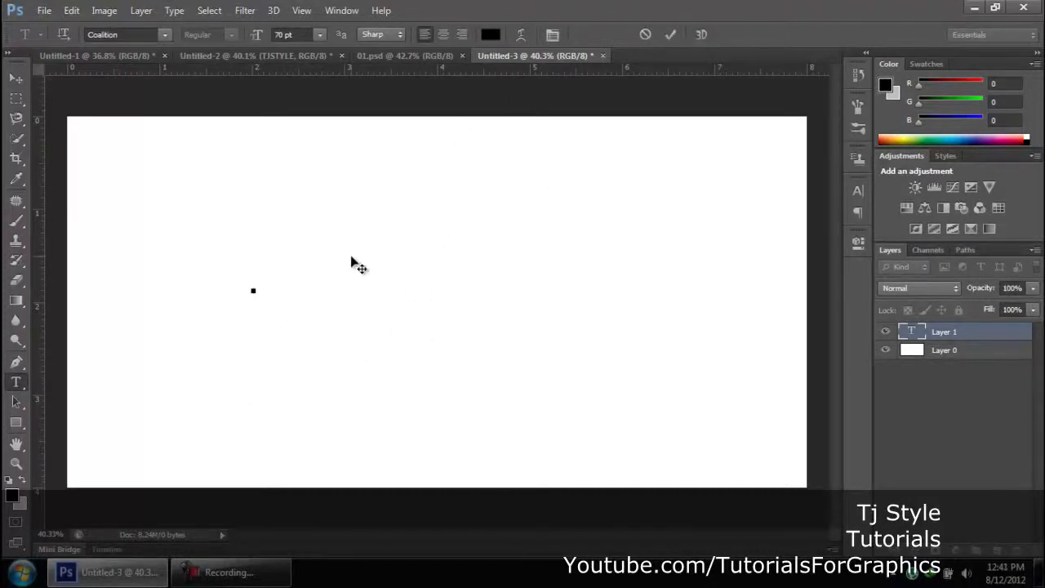
pyautogui.write('TJSTYLE')
pyautogui.moveTo(377, 359); pyautogui.dragTo(340, 374)
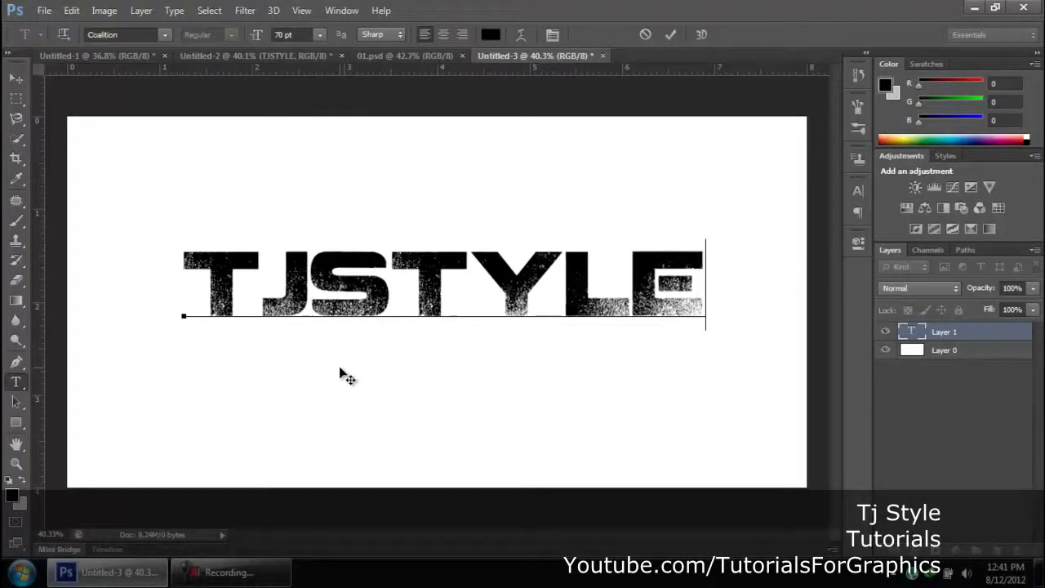
pyautogui.click(19, 79)
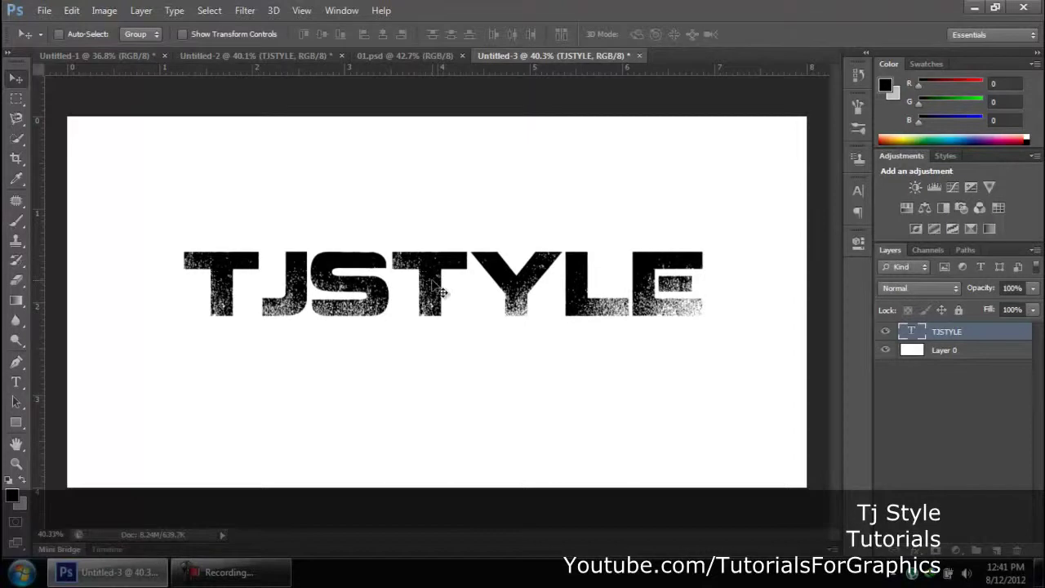
pyautogui.click(940, 428)
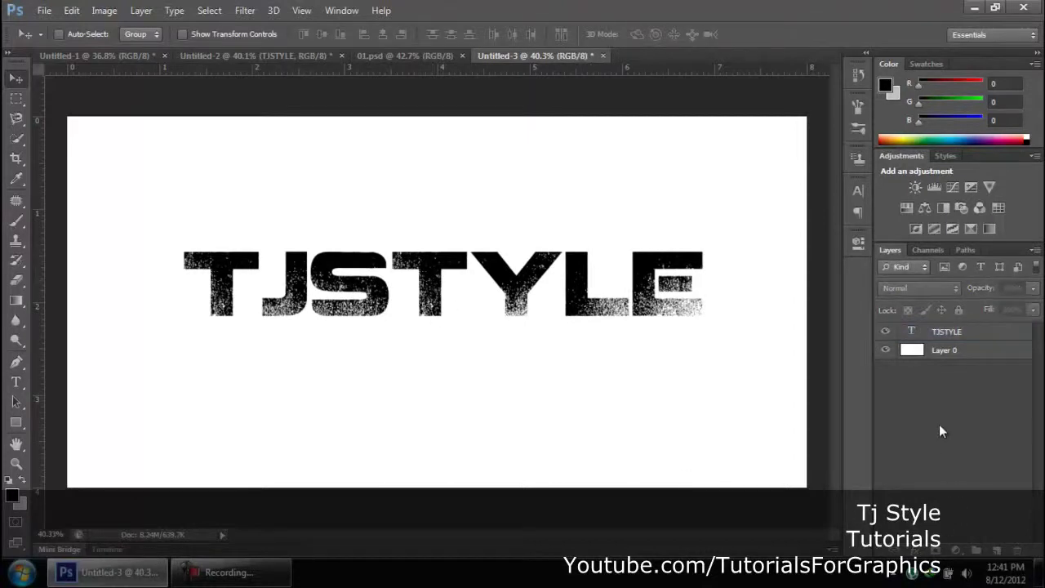
# Step: Activate the Brush tool on Layer 0 and browse the available brush presets
pyautogui.click(943, 353)
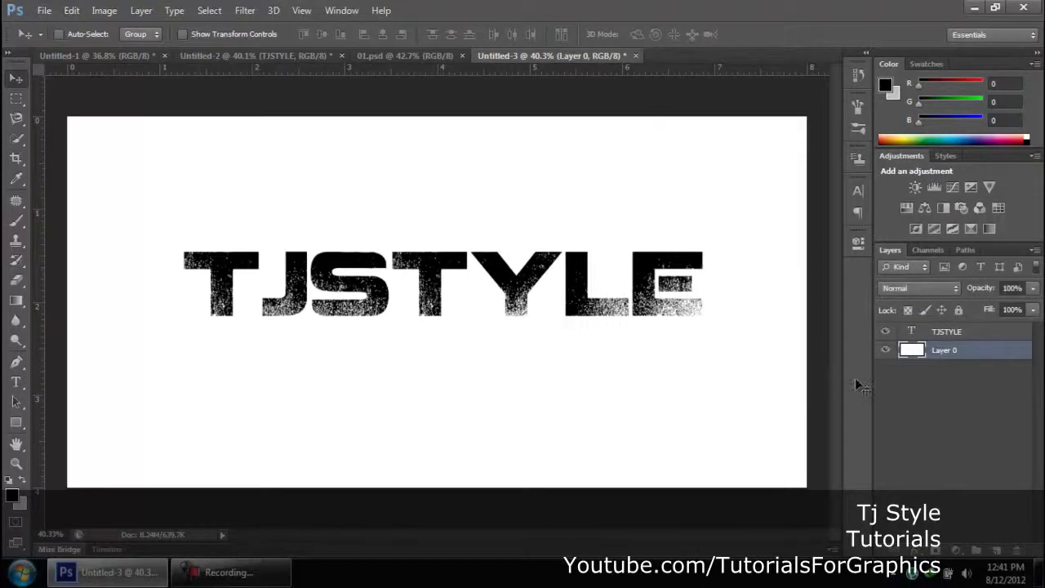
pyautogui.press('b')
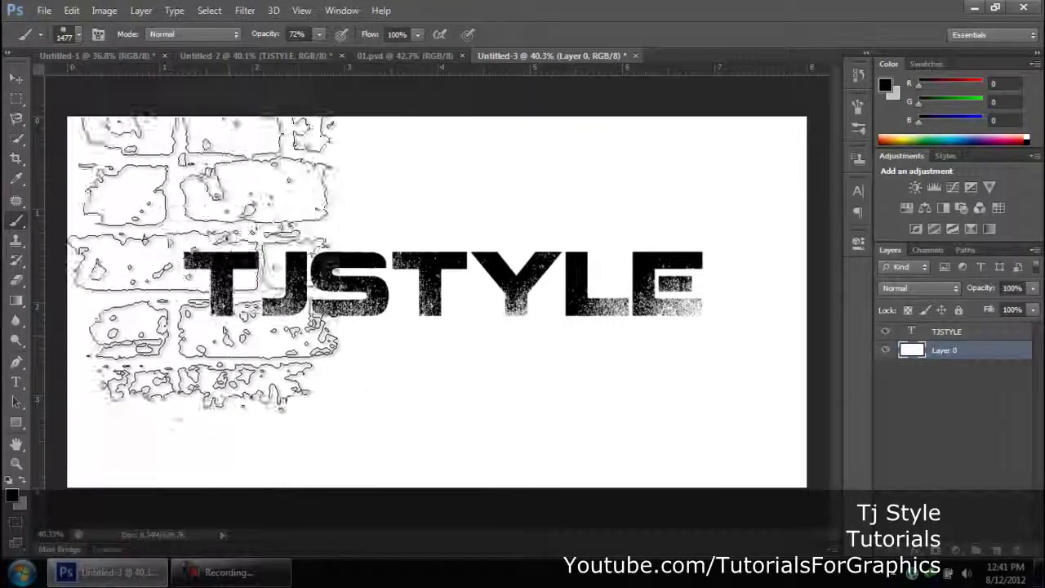
pyautogui.click(80, 33)
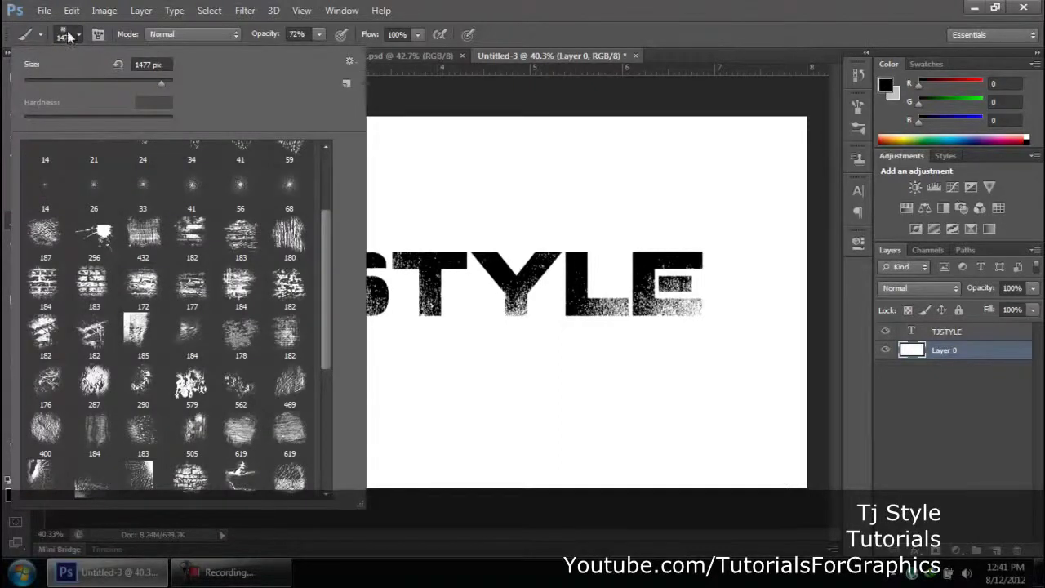
pyautogui.click(67, 33)
pyautogui.click(73, 39)
pyautogui.scroll(-2, 164, 310)
pyautogui.scroll(4, 164, 311)
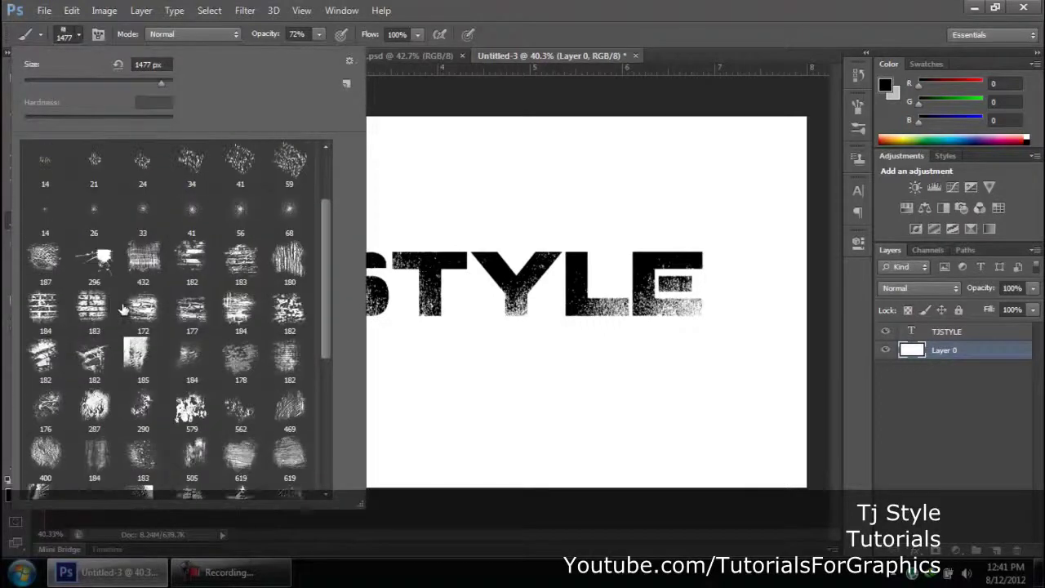
pyautogui.click(350, 61)
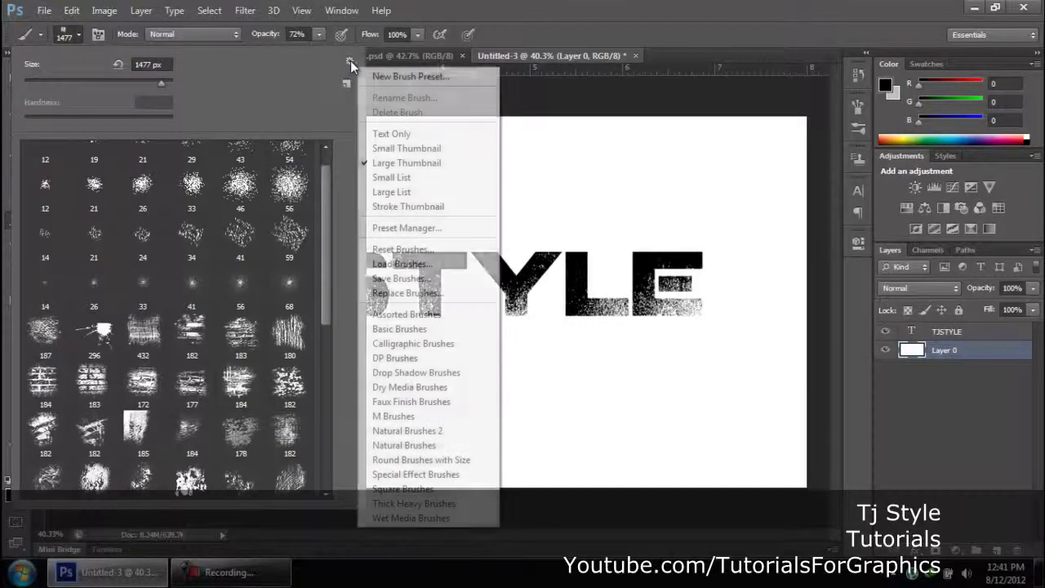
pyautogui.click(382, 265)
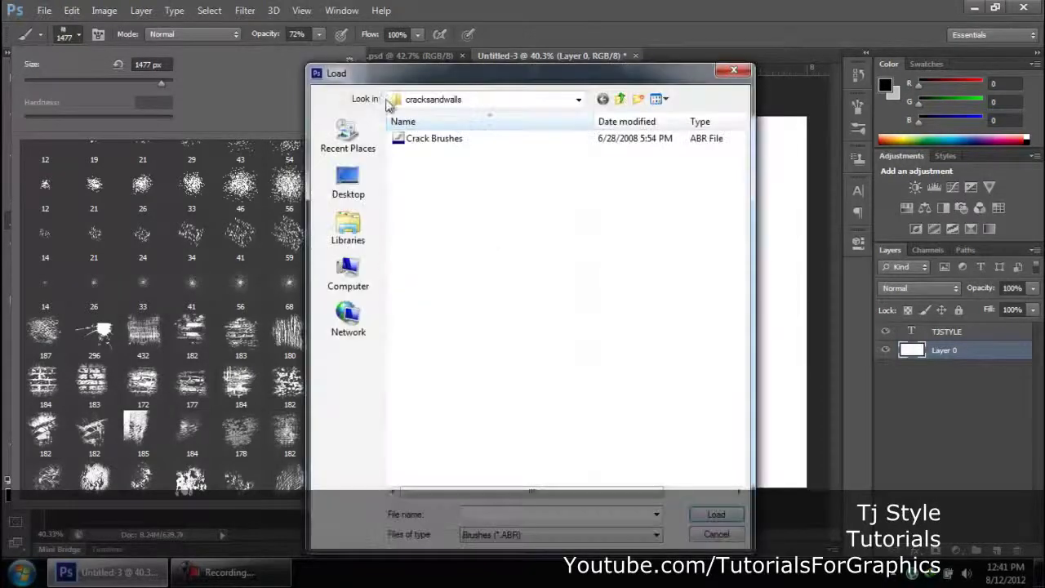
pyautogui.moveTo(359, 90); pyautogui.dragTo(333, 76)
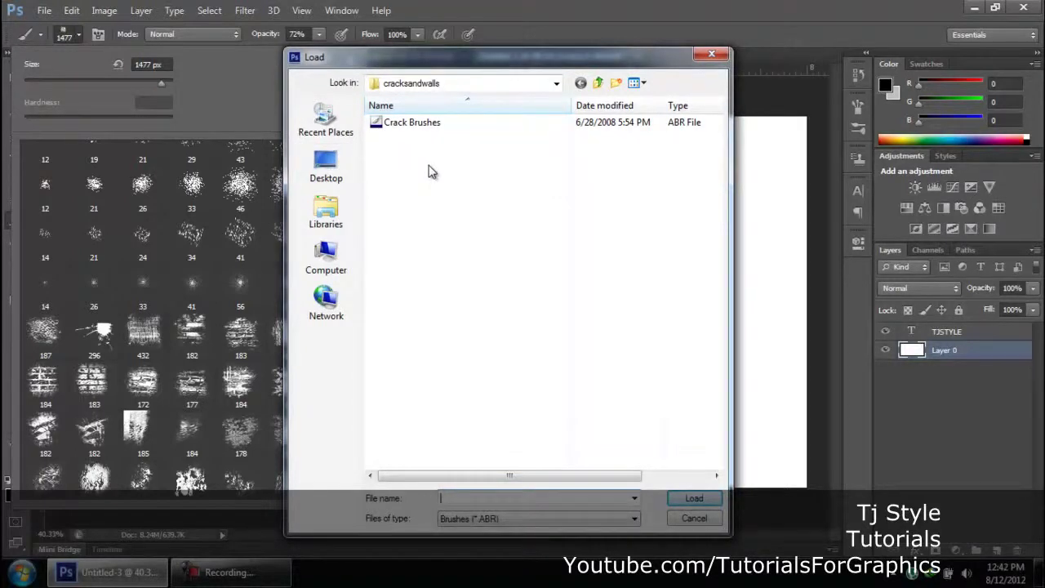
pyautogui.click(413, 126)
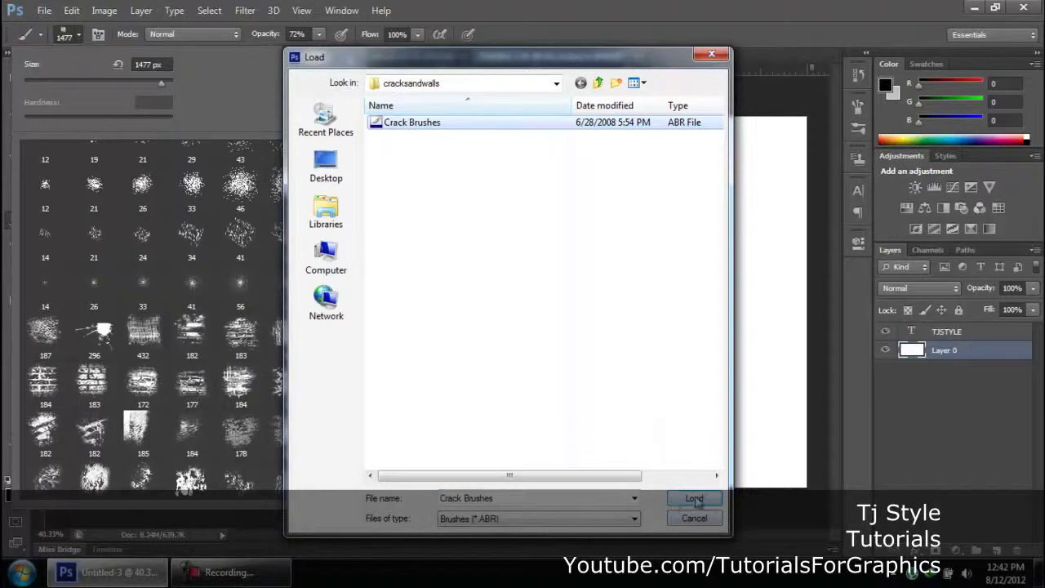
pyautogui.click(696, 524)
pyautogui.scroll(-4, 106, 392)
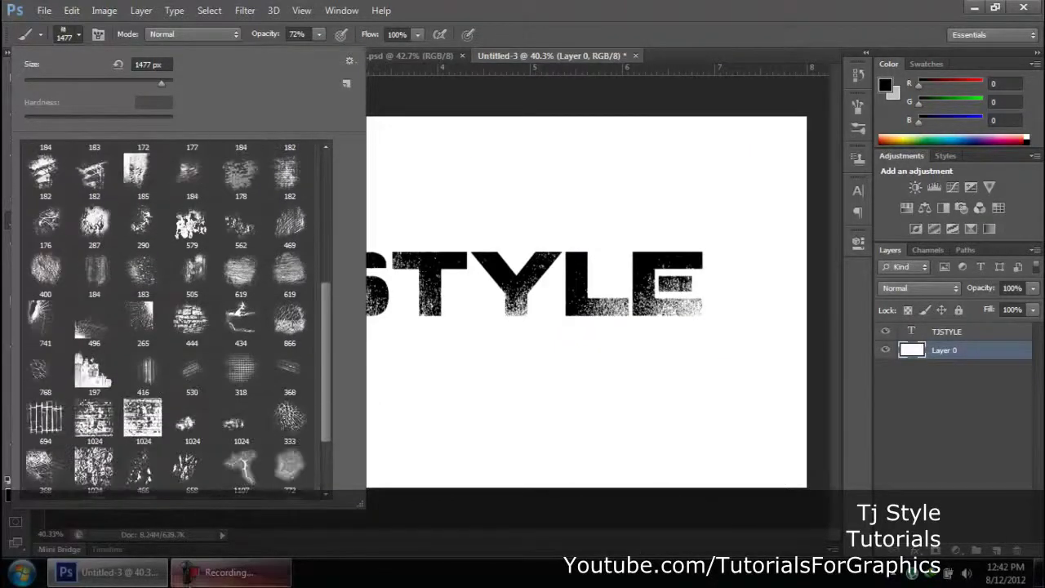
pyautogui.press('Escape')
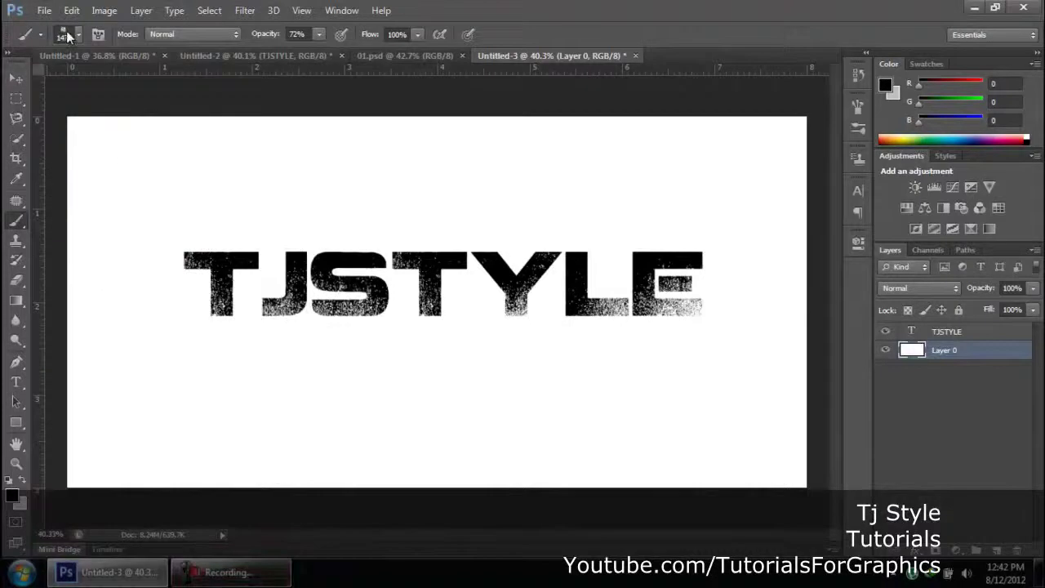
# Step: Choose the 183 px brick-pattern brush (Sampled Brush 14) and enlarge it to 1249 px
pyautogui.click(66, 31)
pyautogui.scroll(1, 168, 326)
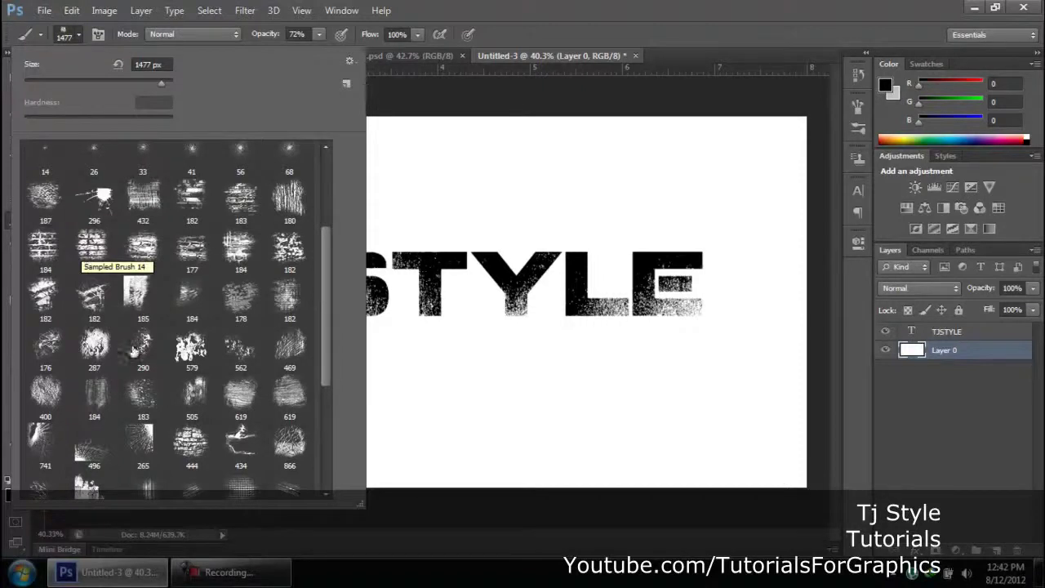
pyautogui.doubleClick(94, 241)
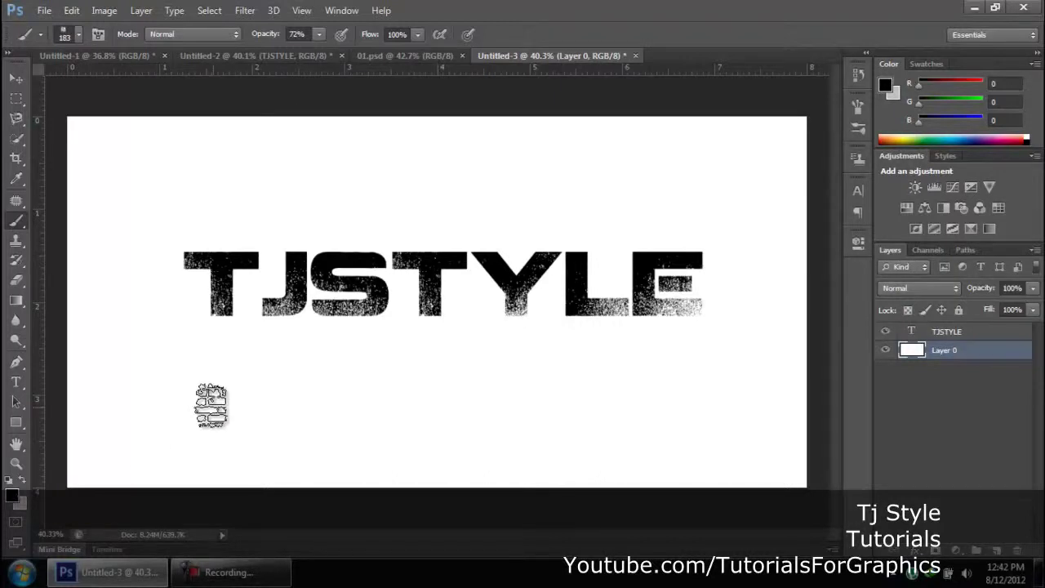
pyautogui.moveTo(201, 411); pyautogui.dragTo(448, 427)
pyautogui.moveTo(310, 322); pyautogui.dragTo(221, 323)
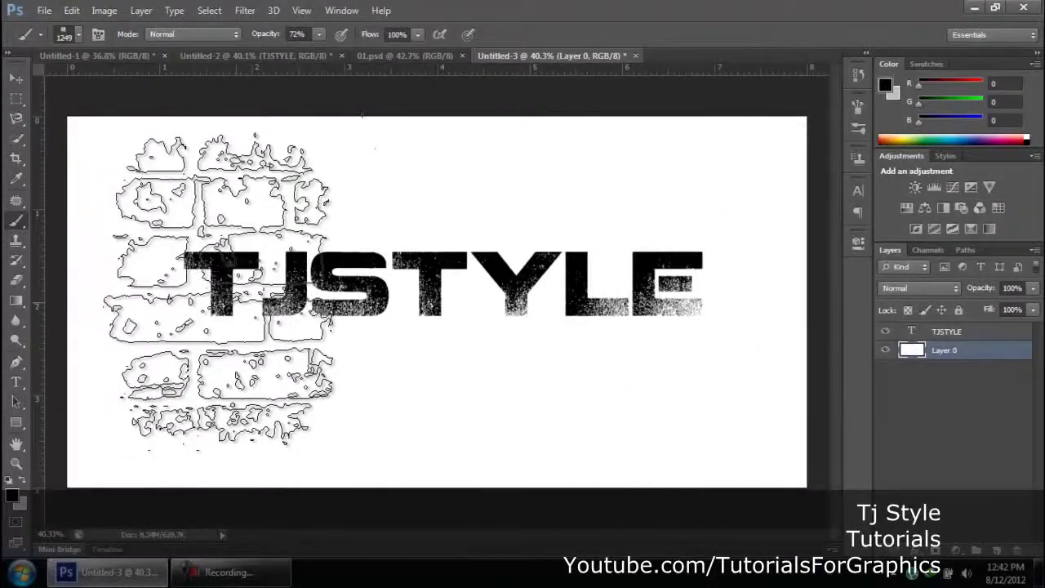
# Step: Try stamping the brick brush across the canvas around the text and undo those marks
pyautogui.click(219, 290)
pyautogui.click(219, 290)
pyautogui.click(219, 290)
pyautogui.moveTo(219, 289)
pyautogui.mouseDown()
pyautogui.moveTo(687, 282)
pyautogui.moveTo(299, 298)
pyautogui.moveTo(295, 311)
pyautogui.moveTo(543, 298)
pyautogui.moveTo(645, 310)
pyautogui.moveTo(132, 298)
pyautogui.moveTo(539, 298)
pyautogui.mouseUp()
pyautogui.hotkey('ctrl', 'z')
pyautogui.hotkey('ctrl', 'z')
pyautogui.hotkey('ctrl', 'alt', 'z')
pyautogui.hotkey('ctrl', 'alt', 'z')
pyautogui.hotkey('ctrl', 'alt', 'z')
pyautogui.hotkey('ctrl', 'alt', 'z')
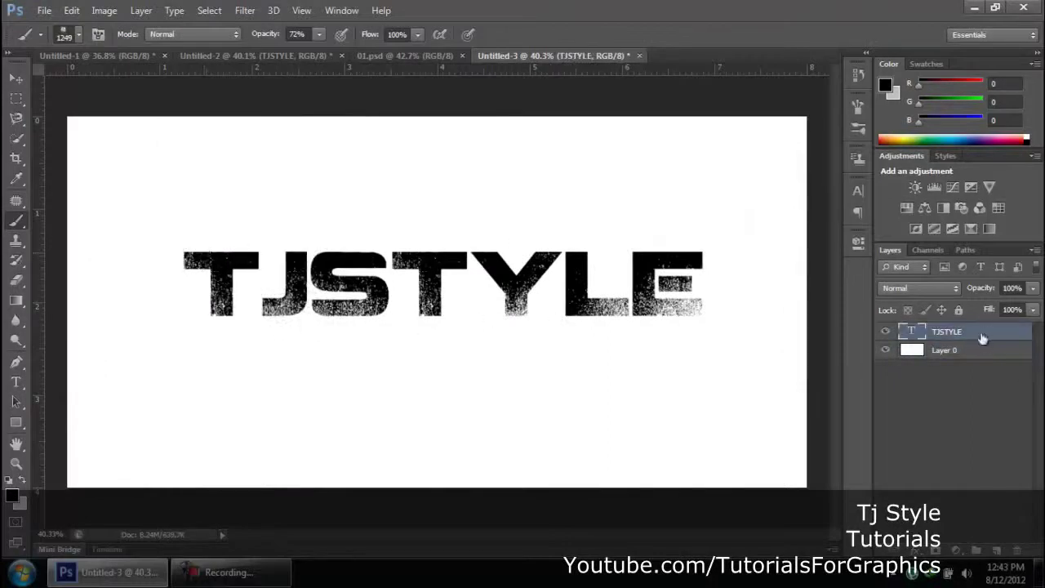
# Step: Stamp the brick brush in black repeatedly across Layer 0 behind the text, covering most of the canvas with an overlapping wall texture
pyautogui.click(936, 349)
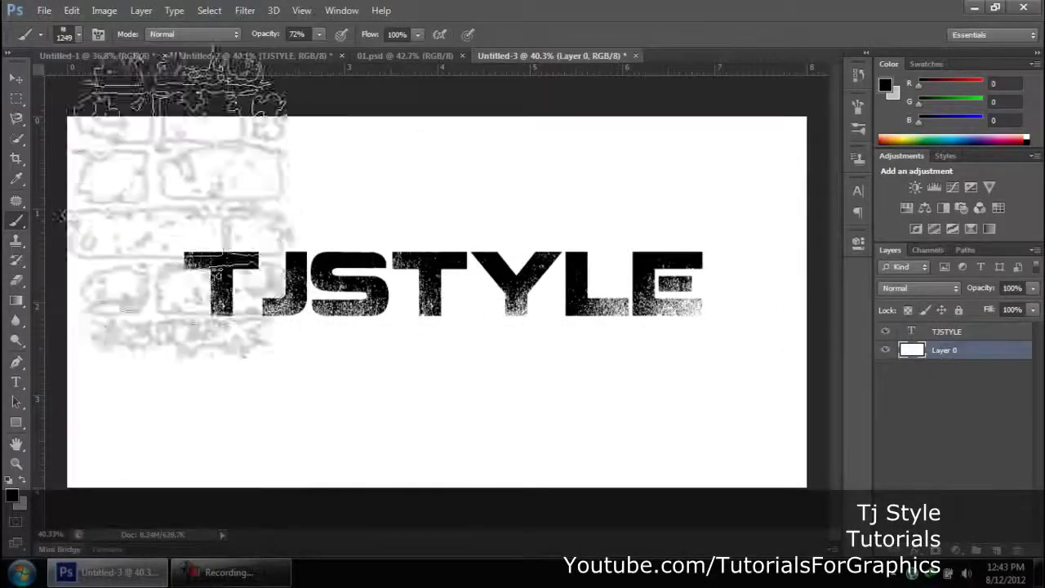
pyautogui.click(238, 279)
pyautogui.click(288, 290)
pyautogui.click(327, 286)
pyautogui.click(302, 286)
pyautogui.click(208, 335)
pyautogui.click(225, 392)
pyautogui.click(482, 304)
pyautogui.click(478, 298)
pyautogui.click(633, 276)
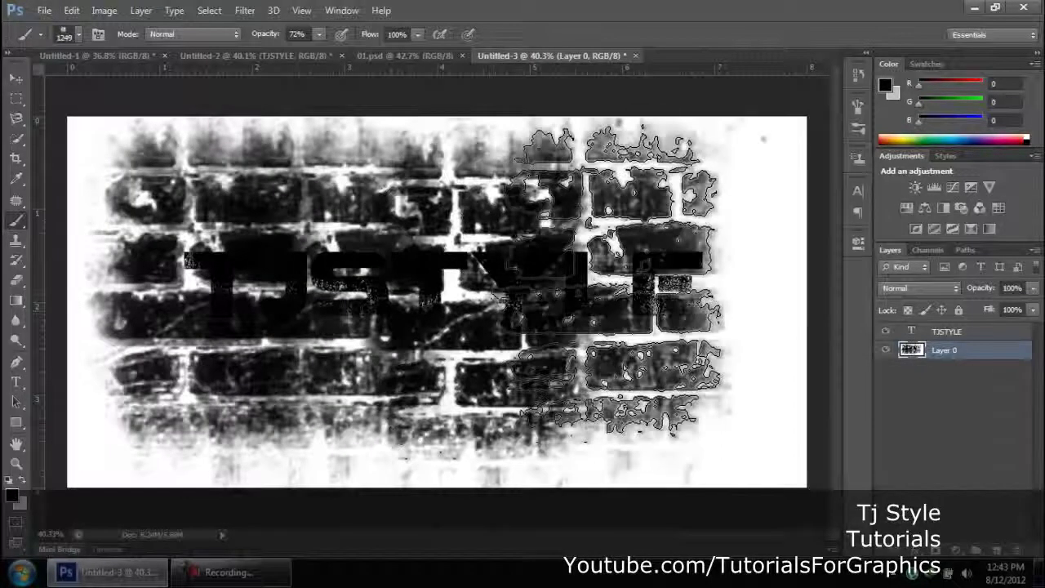
pyautogui.click(633, 277)
pyautogui.click(637, 286)
pyautogui.click(649, 380)
pyautogui.click(653, 384)
pyautogui.click(747, 343)
pyautogui.click(657, 290)
pyautogui.click(661, 319)
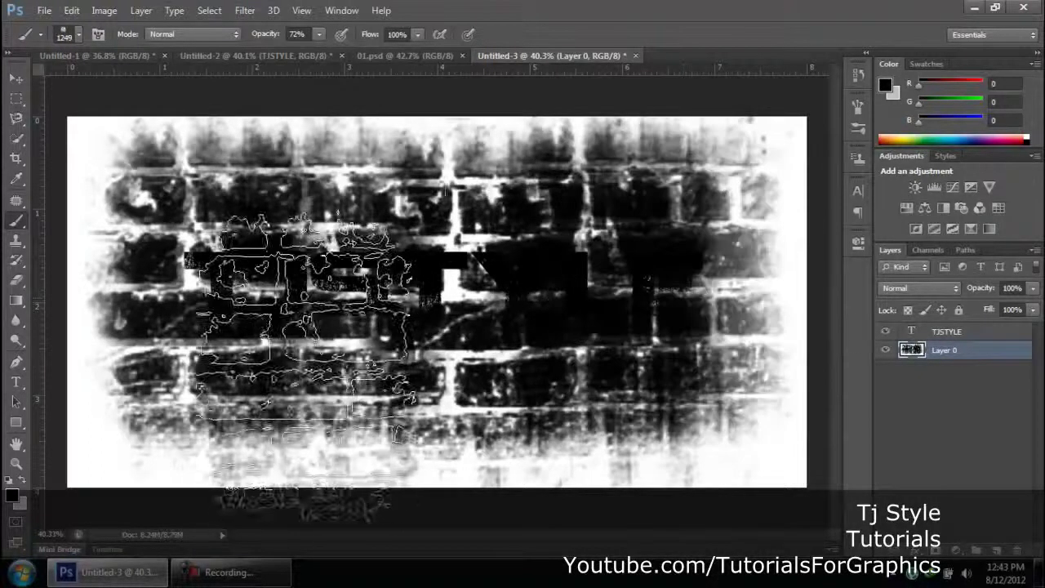
pyautogui.click(18, 78)
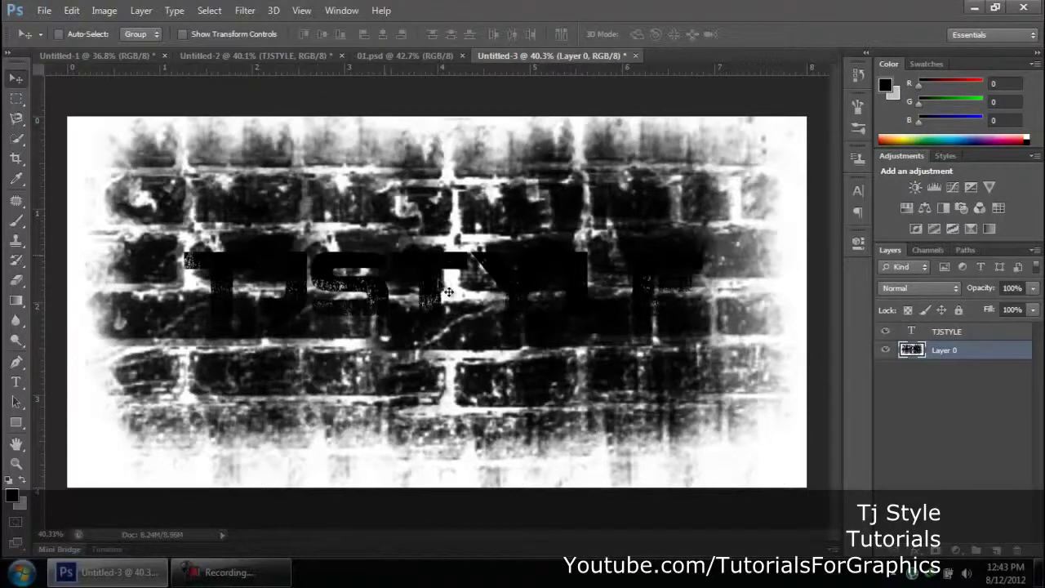
pyautogui.click(245, 574)
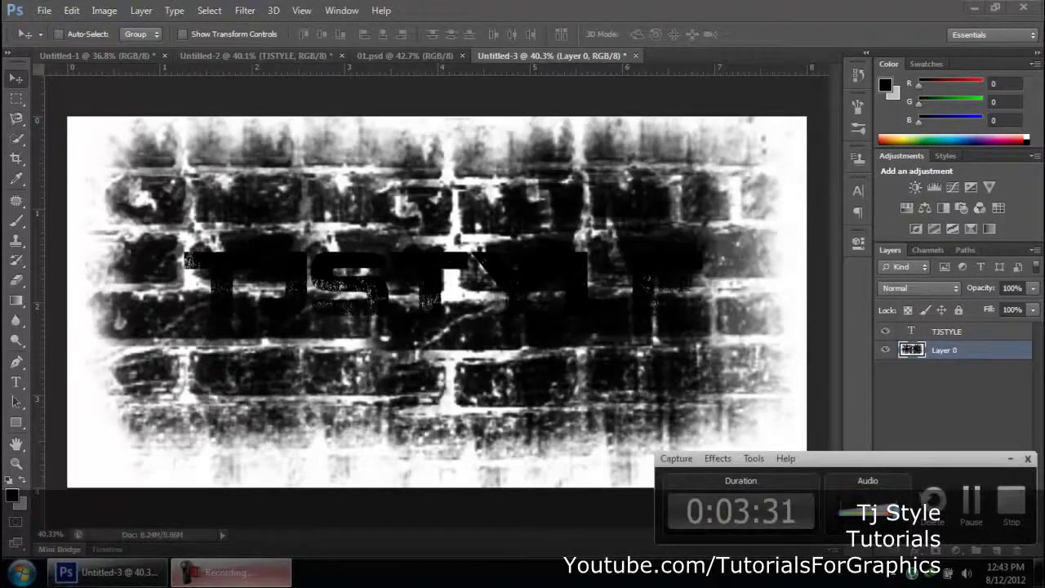
pyautogui.click(245, 578)
# Step: Add a new empty layer above the TJSTYLE text layer and activate the Brush tool
pyautogui.click(968, 410)
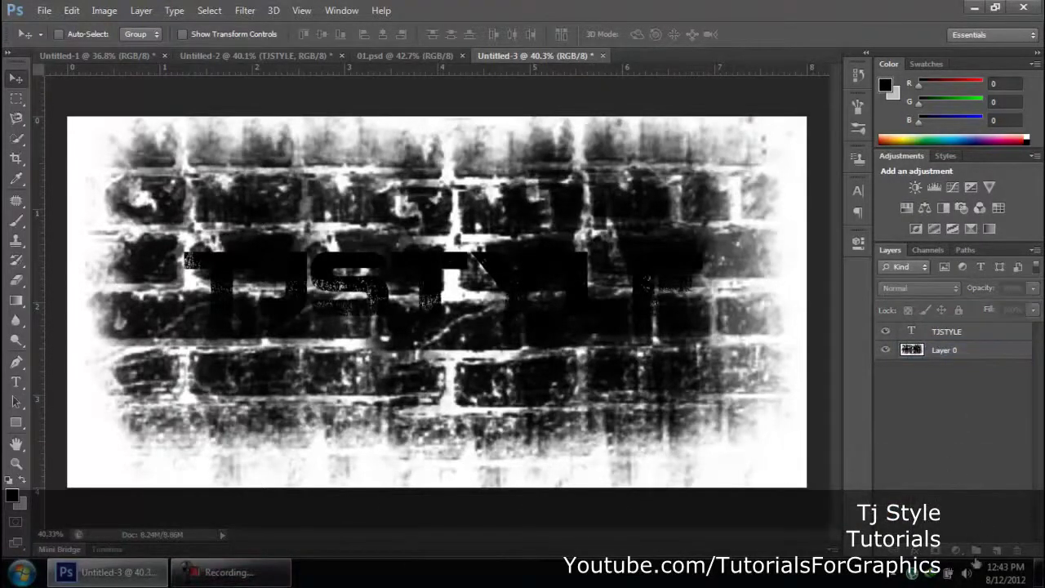
pyautogui.click(1004, 553)
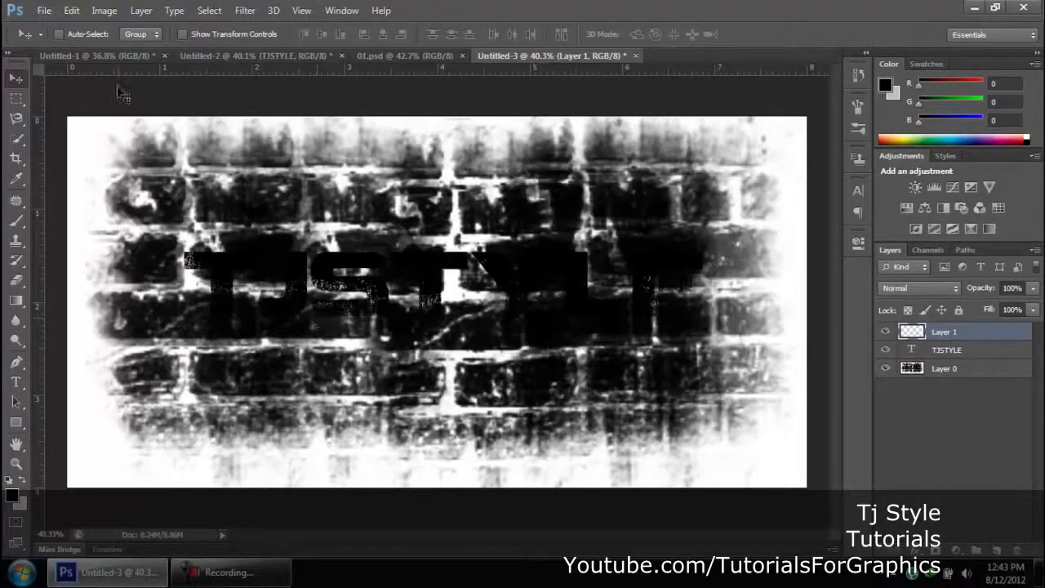
pyautogui.press('b')
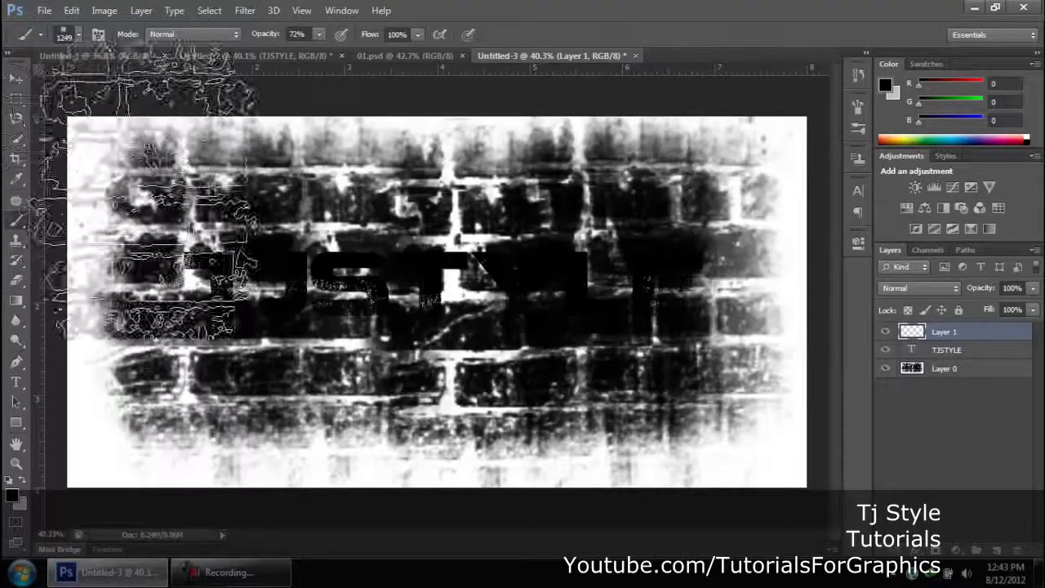
# Step: Choose the 296 px splatter brush (Sampled Brush 2), enlarge it to 752 px and set its opacity to 26%
pyautogui.click(78, 36)
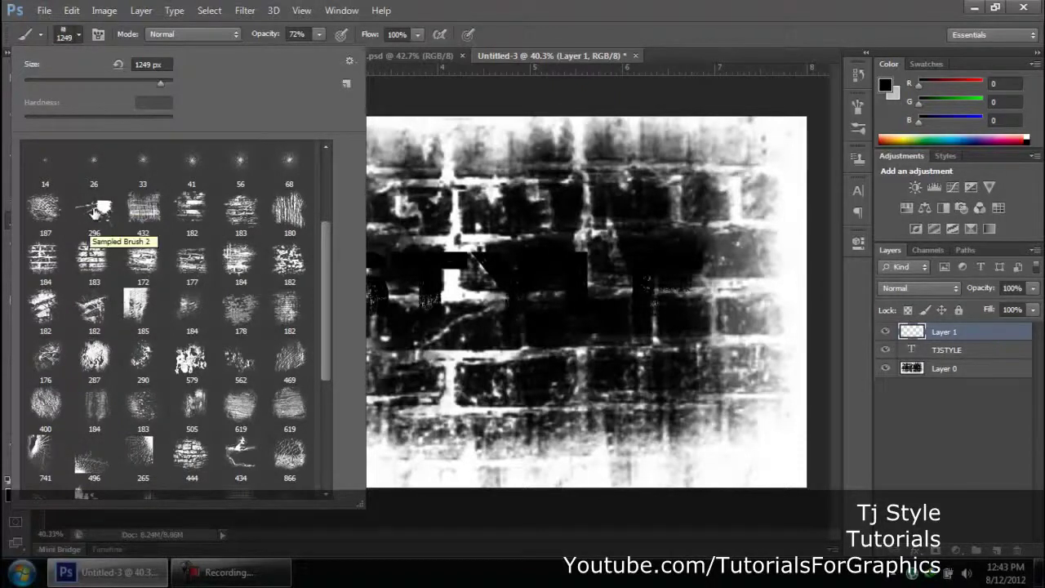
pyautogui.doubleClick(96, 214)
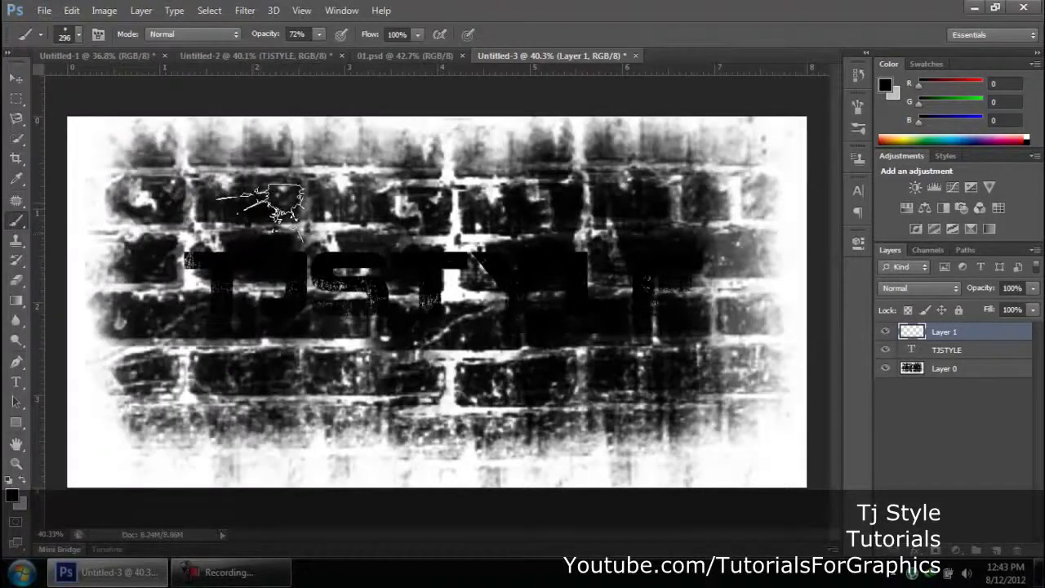
pyautogui.moveTo(277, 208); pyautogui.dragTo(343, 211)
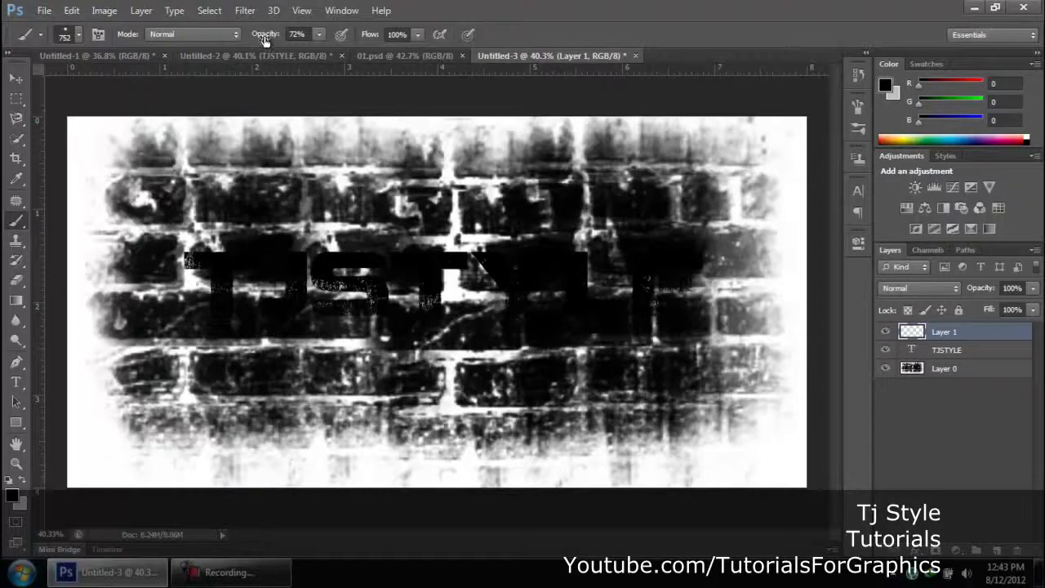
pyautogui.click(319, 35)
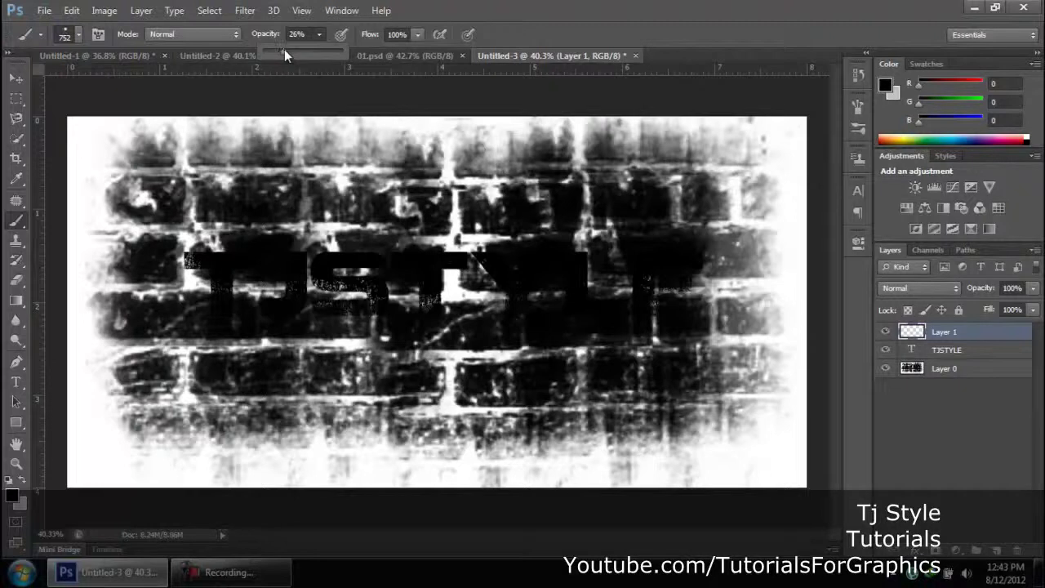
pyautogui.click(540, 9)
# Step: Stamp large black splatters on Layer 1 above and below the text, undoing a misplaced one and building up the lower two with repeated stamps
pyautogui.moveTo(269, 200); pyautogui.dragTo(588, 196)
pyautogui.moveTo(530, 470)
pyautogui.mouseDown()
pyautogui.moveTo(588, 457)
pyautogui.moveTo(204, 457)
pyautogui.moveTo(694, 431)
pyautogui.mouseUp()
pyautogui.hotkey('ctrl', 'z')
pyautogui.click(677, 429)
pyautogui.click(678, 429)
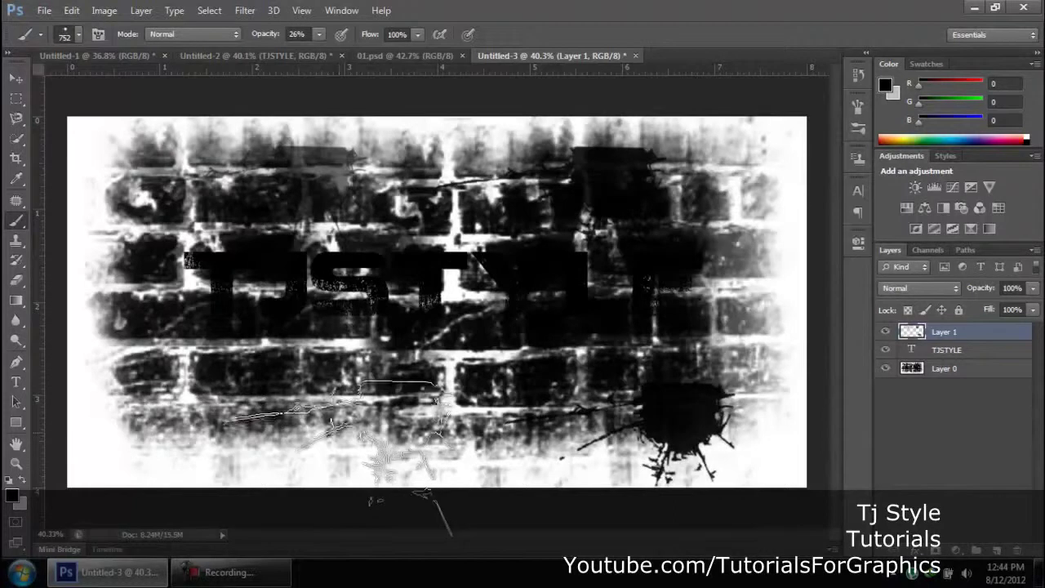
pyautogui.click(367, 391)
pyautogui.click(367, 392)
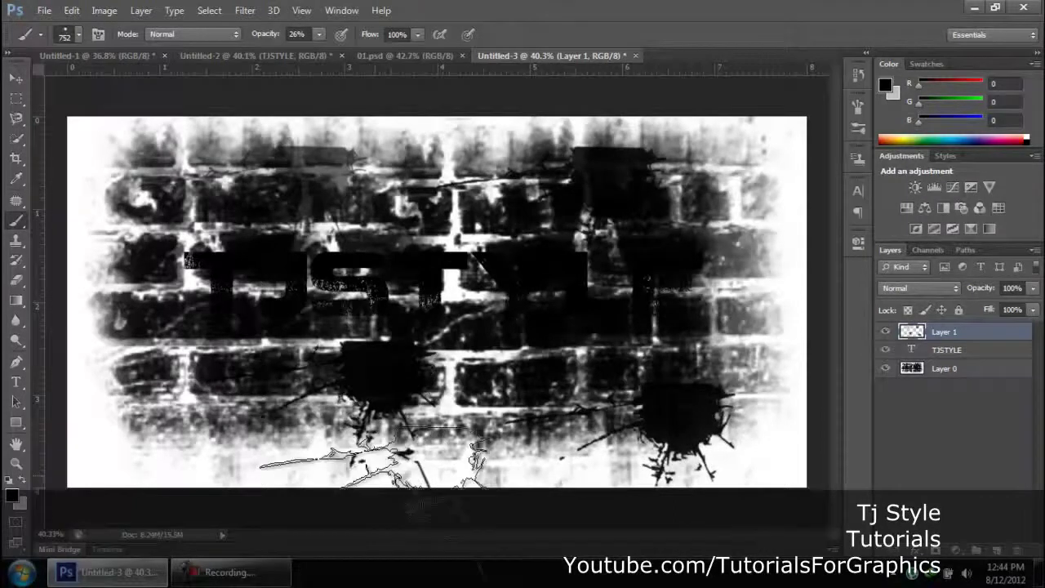
# Step: Reduce the splatter brush to 281 px and its opacity to 22%
pyautogui.scroll(2, 369, 392)
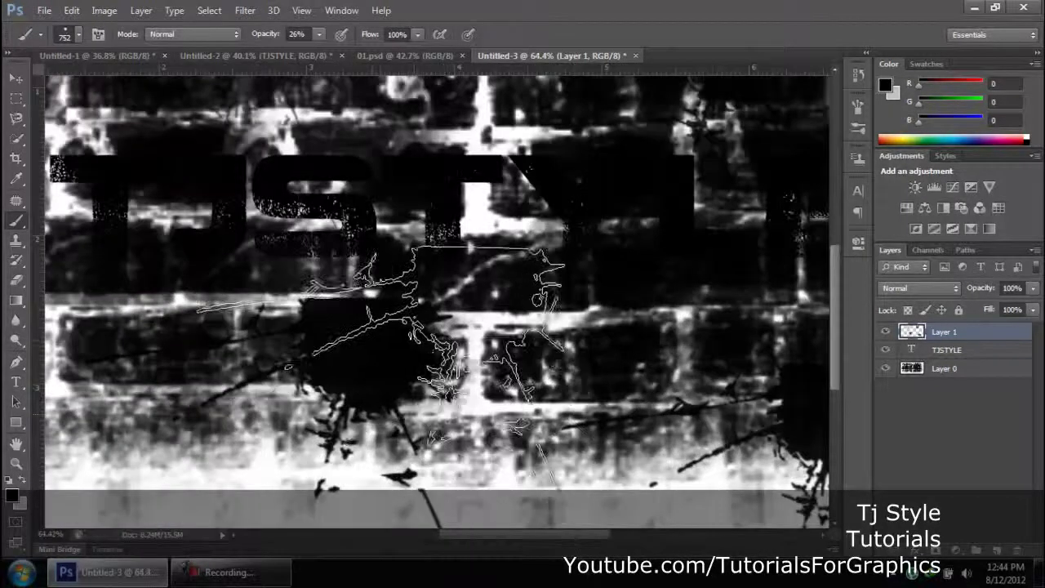
pyautogui.scroll(2, 412, 385)
pyautogui.scroll(-2, 392, 379)
pyautogui.scroll(-2, 388, 386)
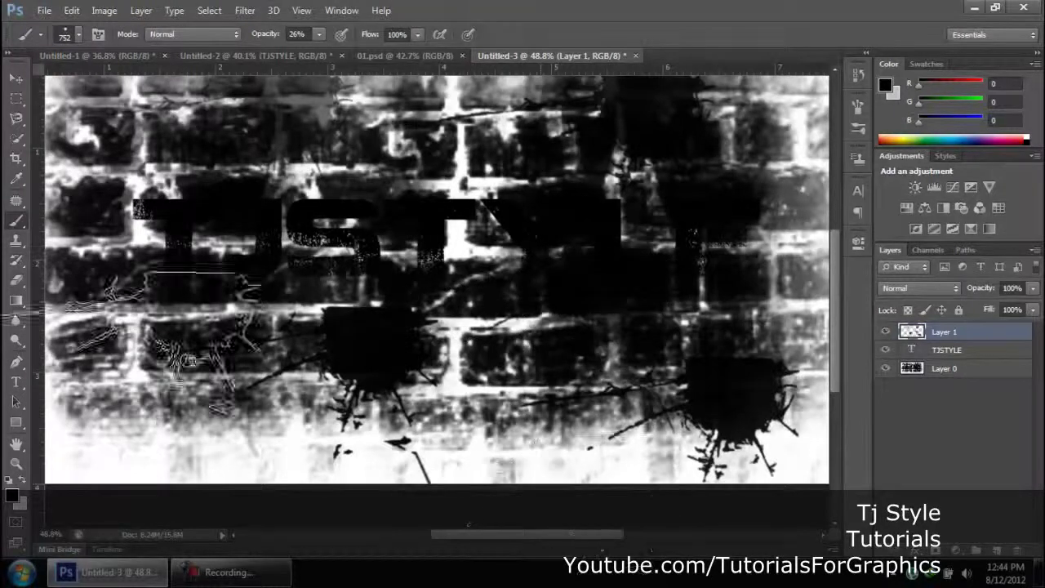
pyautogui.moveTo(135, 325); pyautogui.dragTo(54, 332)
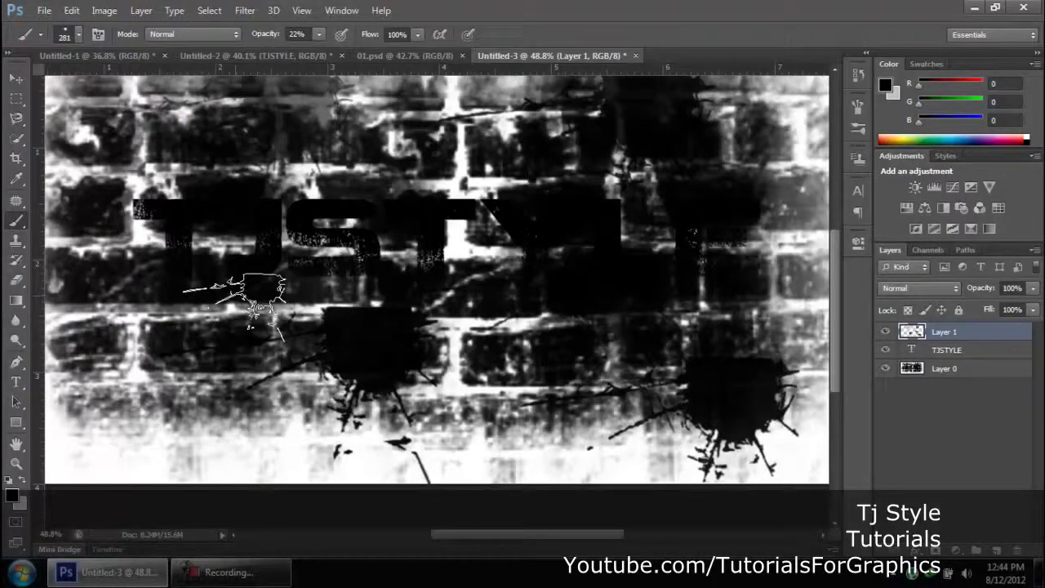
# Step: Stamp small faint splatters on Layer 1 along and around the TJSTYLE letters
pyautogui.scroll(2, 253, 298)
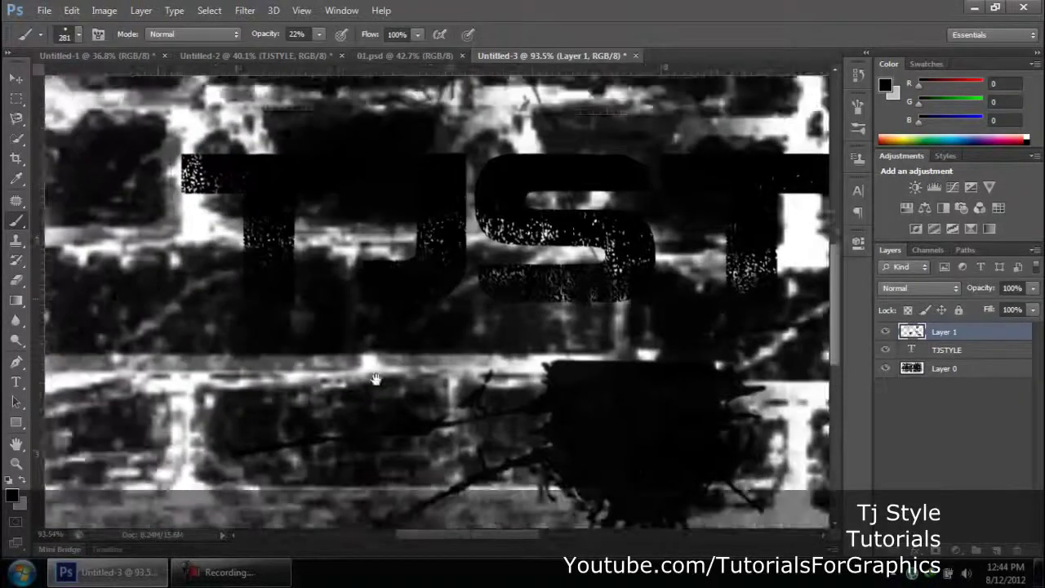
pyautogui.moveTo(278, 330); pyautogui.dragTo(386, 389)
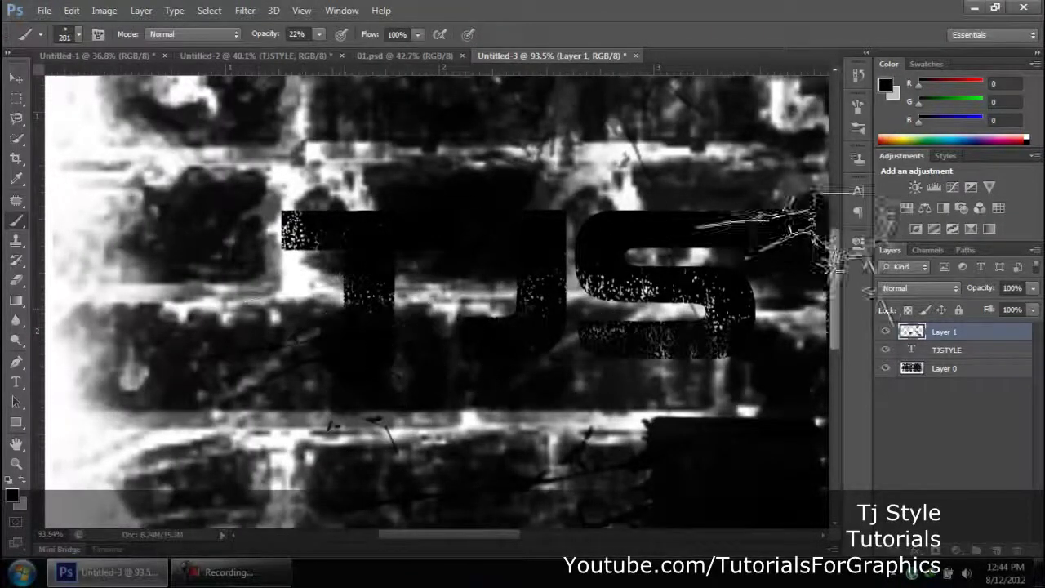
pyautogui.moveTo(716, 255); pyautogui.dragTo(382, 327)
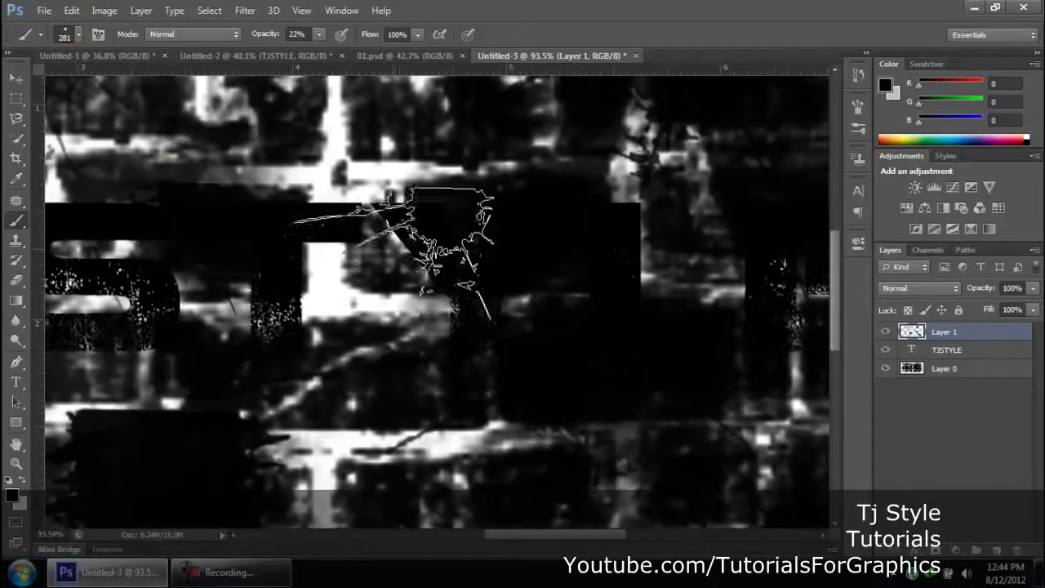
pyautogui.moveTo(514, 327)
pyautogui.mouseDown()
pyautogui.moveTo(365, 383)
pyautogui.moveTo(200, 387)
pyautogui.mouseUp()
pyautogui.scroll(-3, 216, 261)
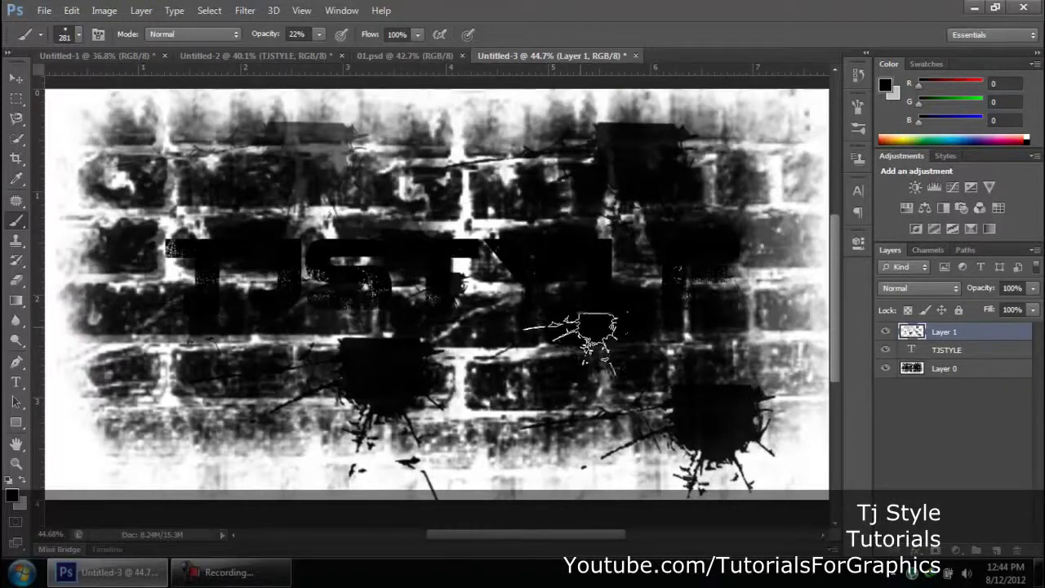
# Step: Hide and show Layer 1 to compare the artwork with and without the splatters
pyautogui.click(16, 78)
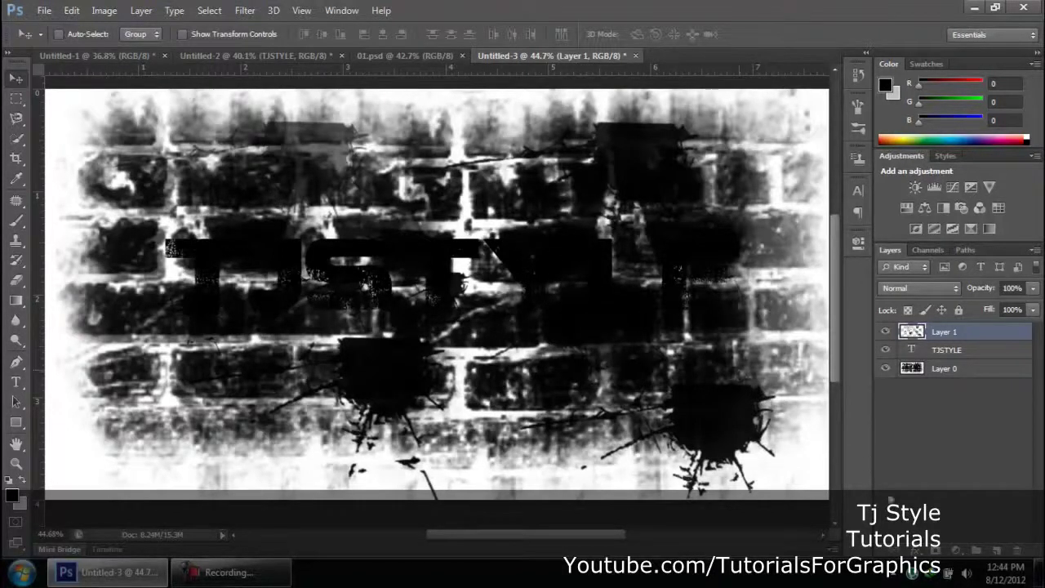
pyautogui.click(887, 331)
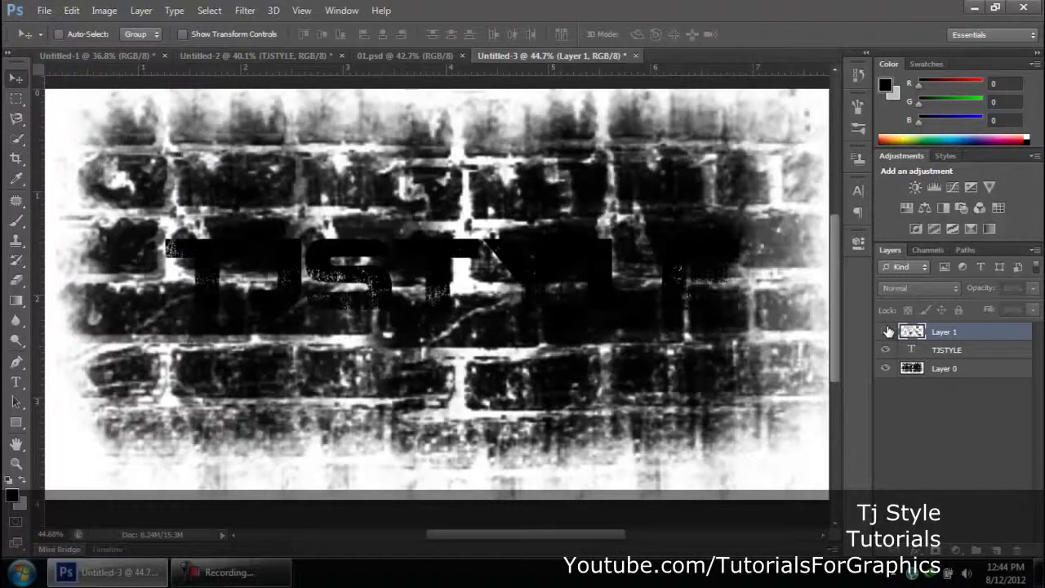
pyautogui.click(887, 332)
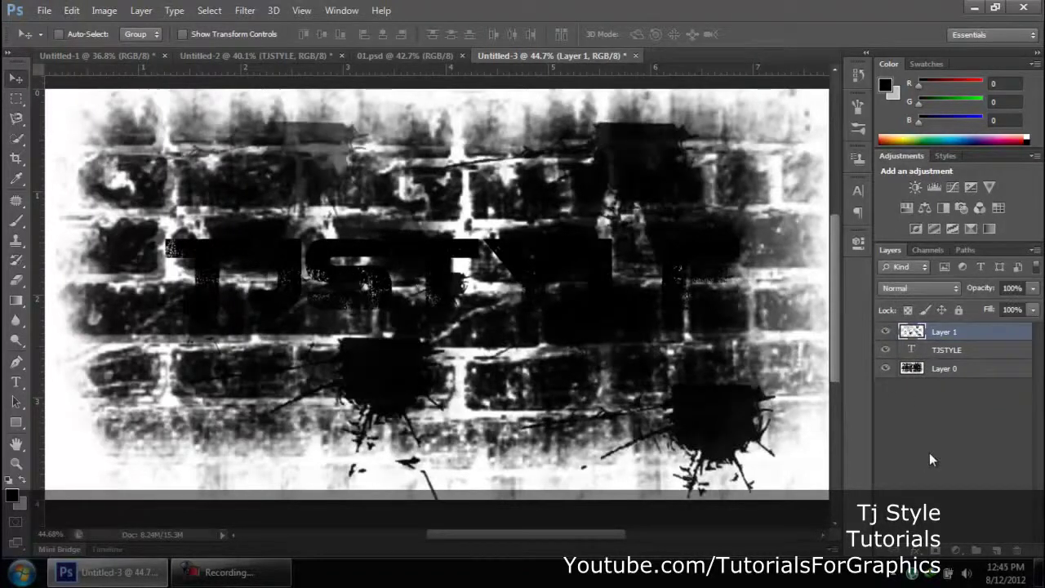
# Step: Add a new layer above Layer 1 and choose the 432 px woven-texture brush (Sampled Brush 4)
pyautogui.click(930, 463)
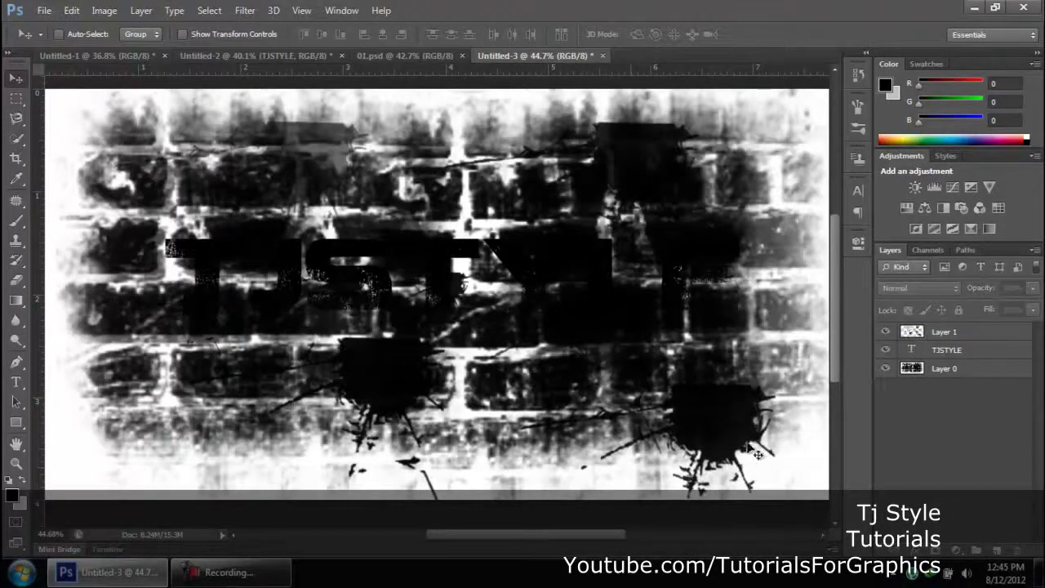
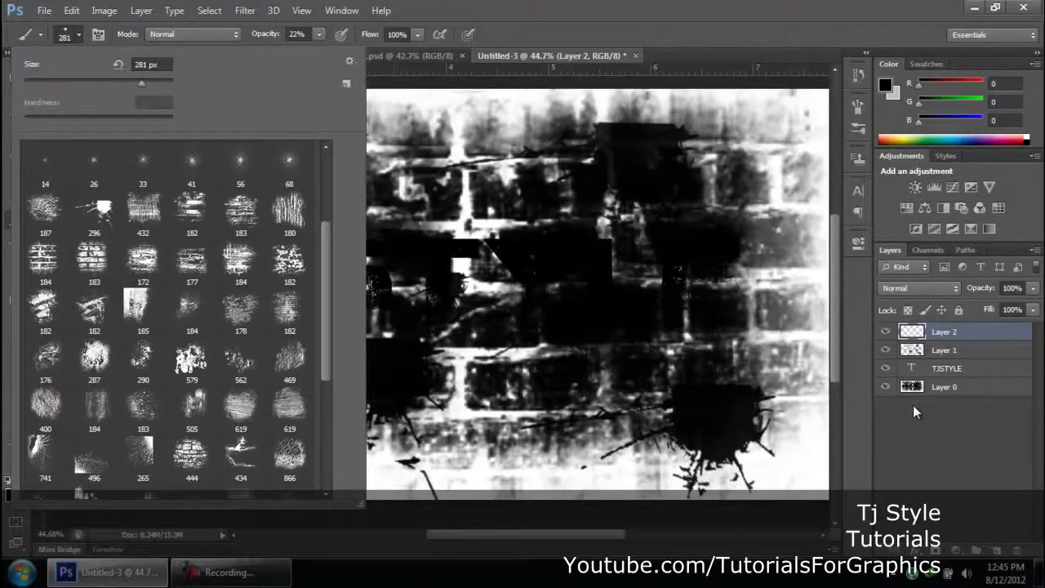
pyautogui.scroll(1, 237, 359)
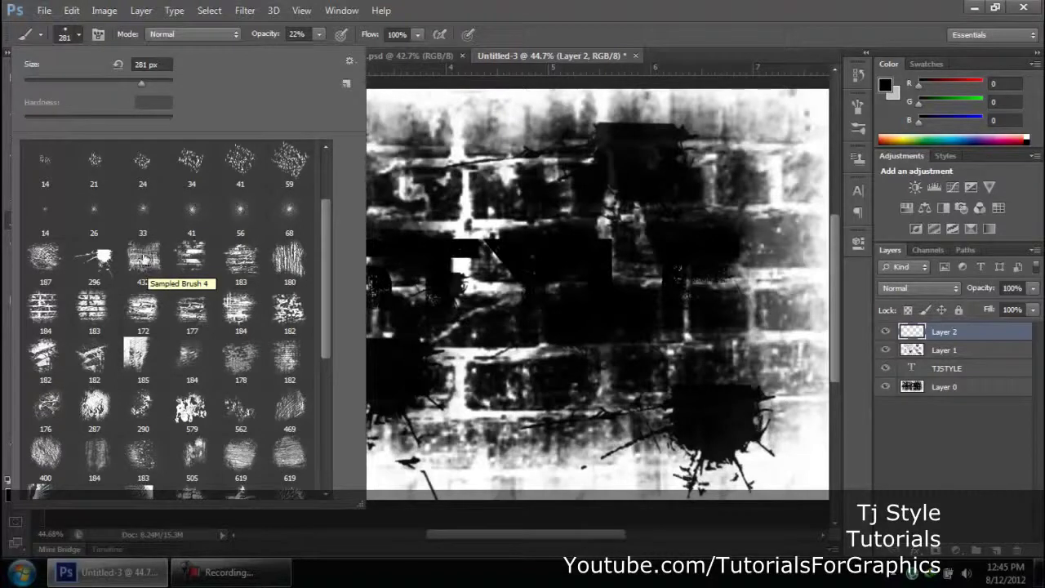
pyautogui.doubleClick(144, 259)
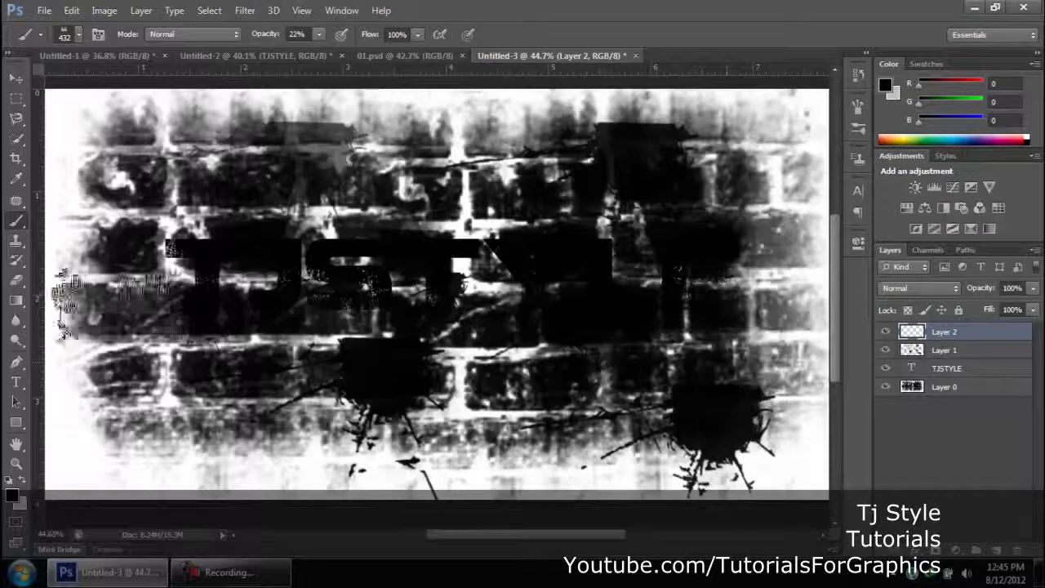
# Step: Stamp the woven texture in black at 22% opacity across the whole canvas on Layer 2, and compare the artwork with that layer hidden
pyautogui.click(98, 268)
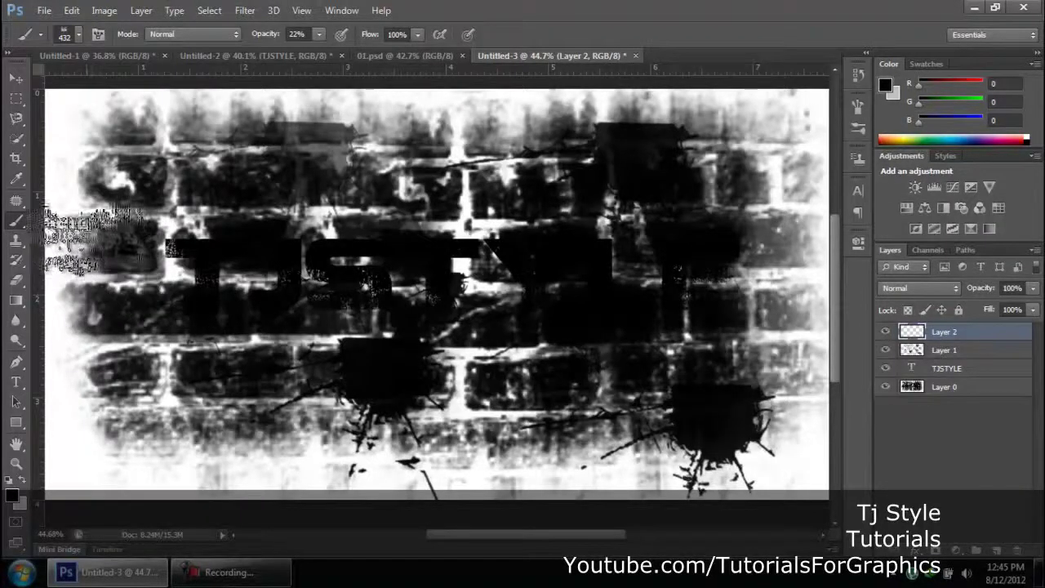
pyautogui.click(112, 204)
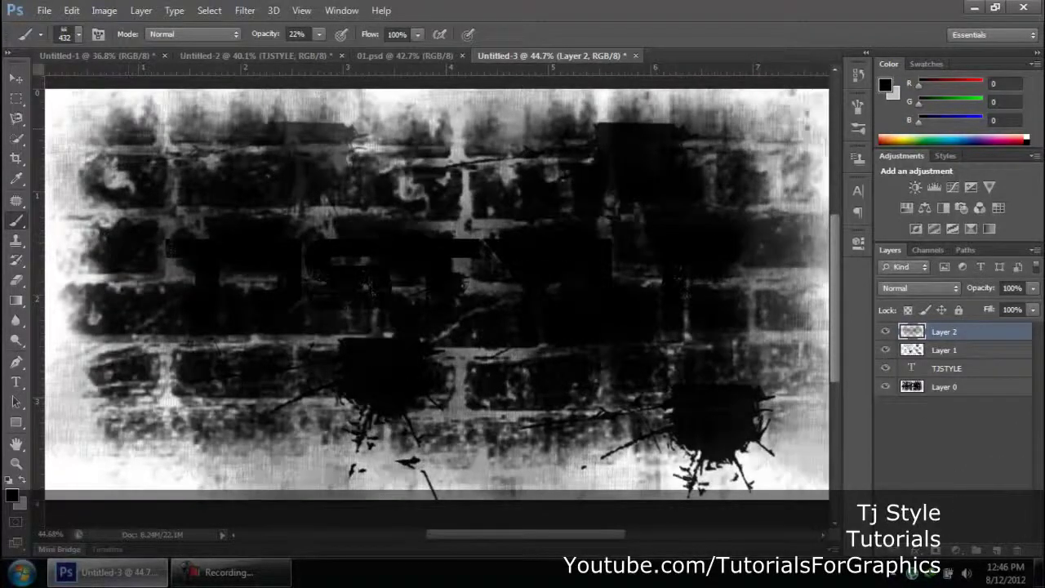
pyautogui.click(885, 332)
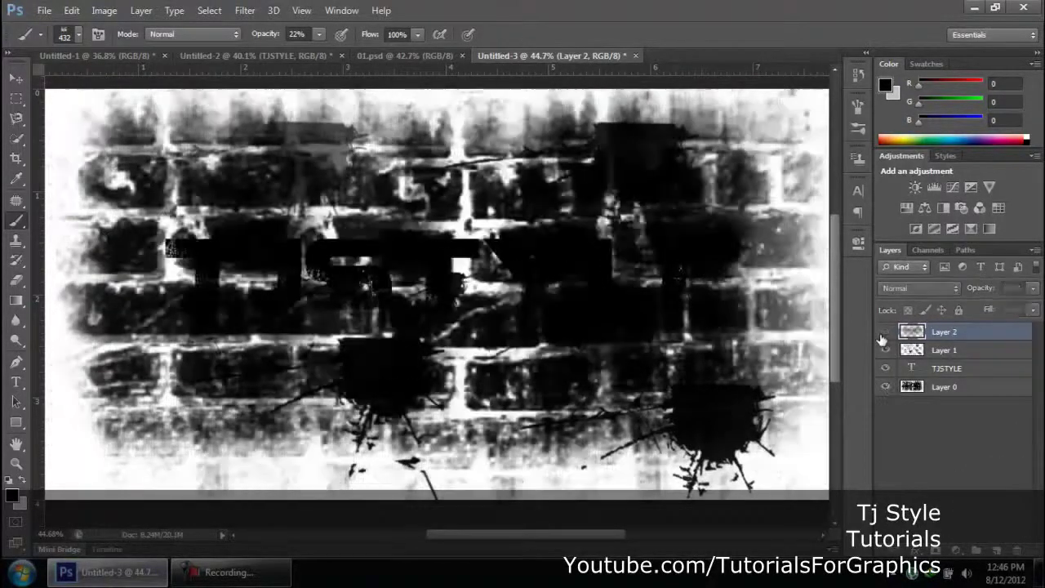
pyautogui.click(886, 332)
# Step: Open the blending options of the TJSTYLE text layer and move the dialog aside to uncover the lettering
pyautogui.click(947, 370)
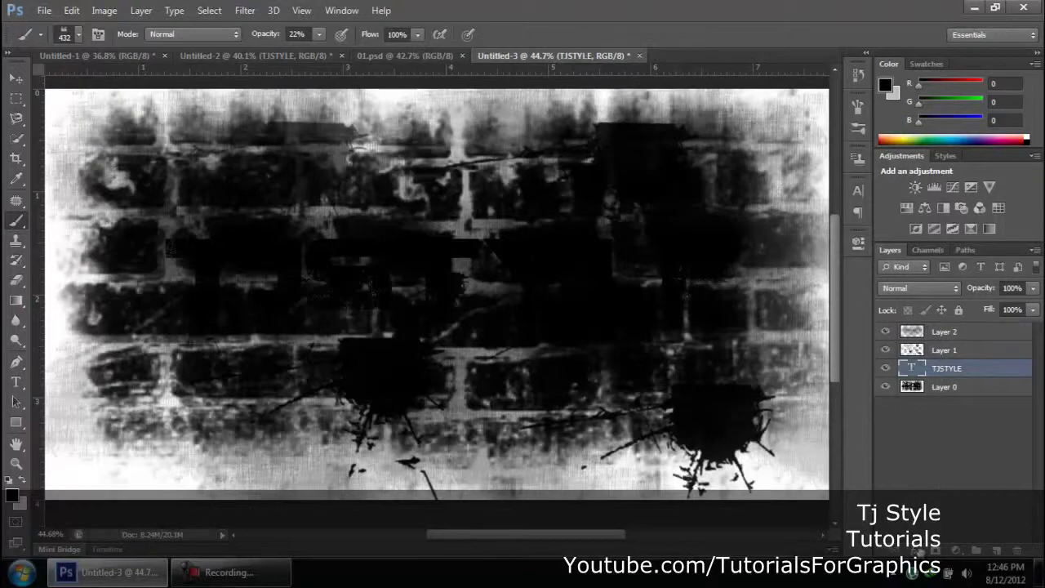
pyautogui.rightClick(940, 367)
pyautogui.click(940, 365)
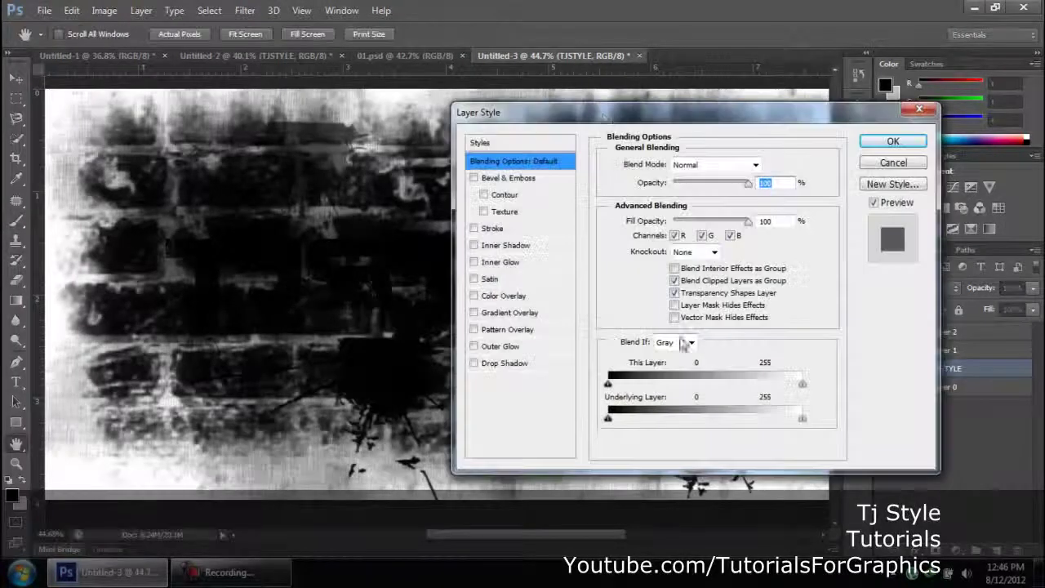
pyautogui.moveTo(602, 115); pyautogui.dragTo(524, 166)
pyautogui.moveTo(599, 174); pyautogui.dragTo(933, 180)
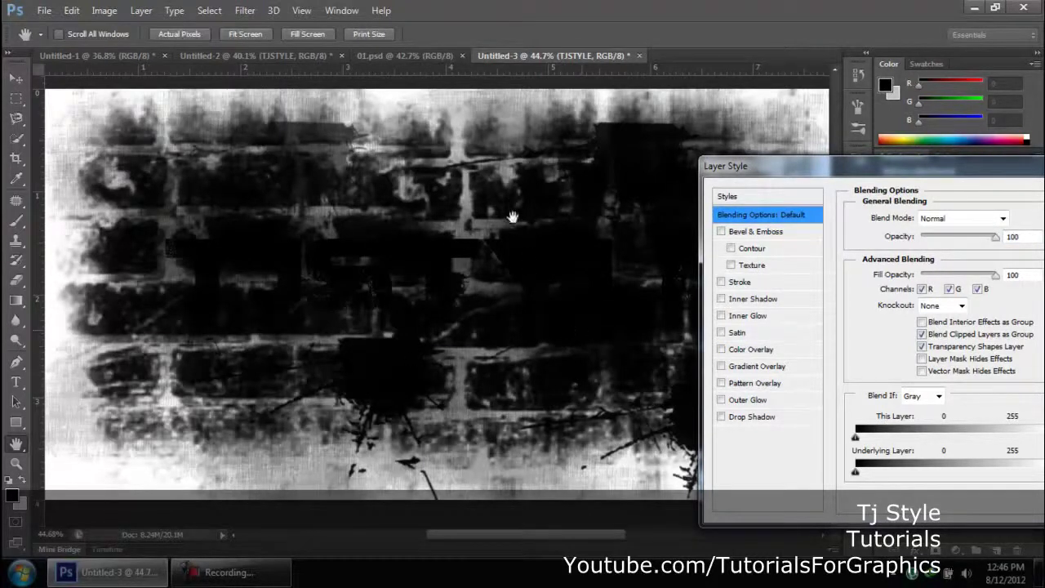
pyautogui.click(794, 168)
pyautogui.moveTo(794, 167); pyautogui.dragTo(818, 128)
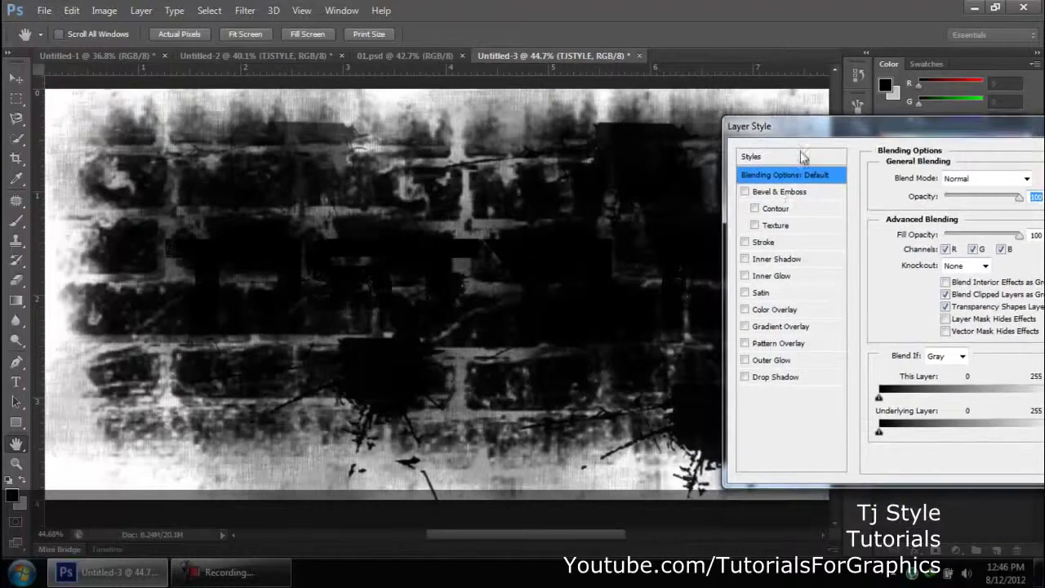
# Step: Enable Bevel & Emboss with its Texture option on the TJSTYLE text and pick a grainy gray texture pattern
pyautogui.click(763, 191)
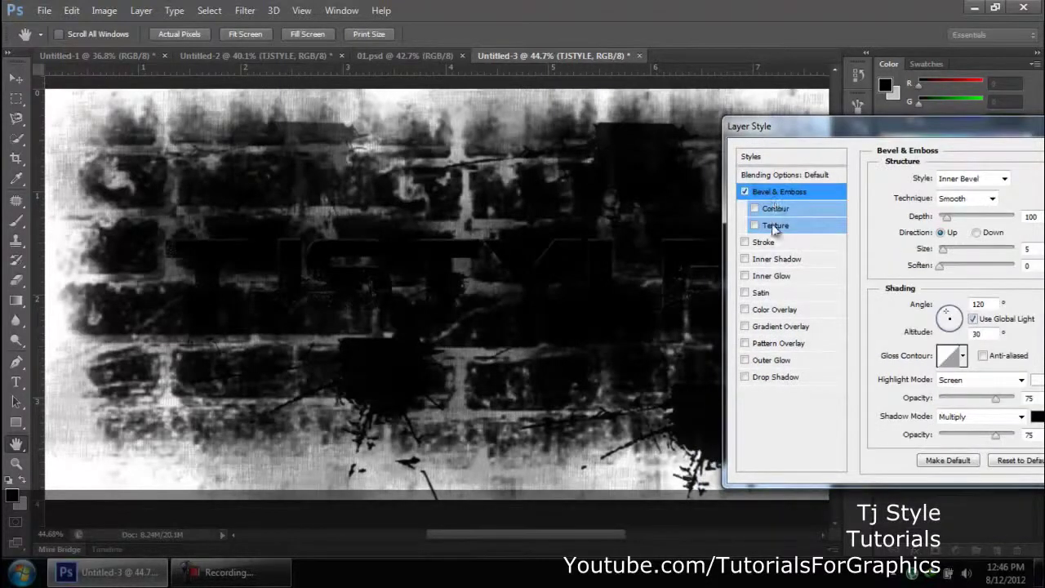
pyautogui.click(774, 225)
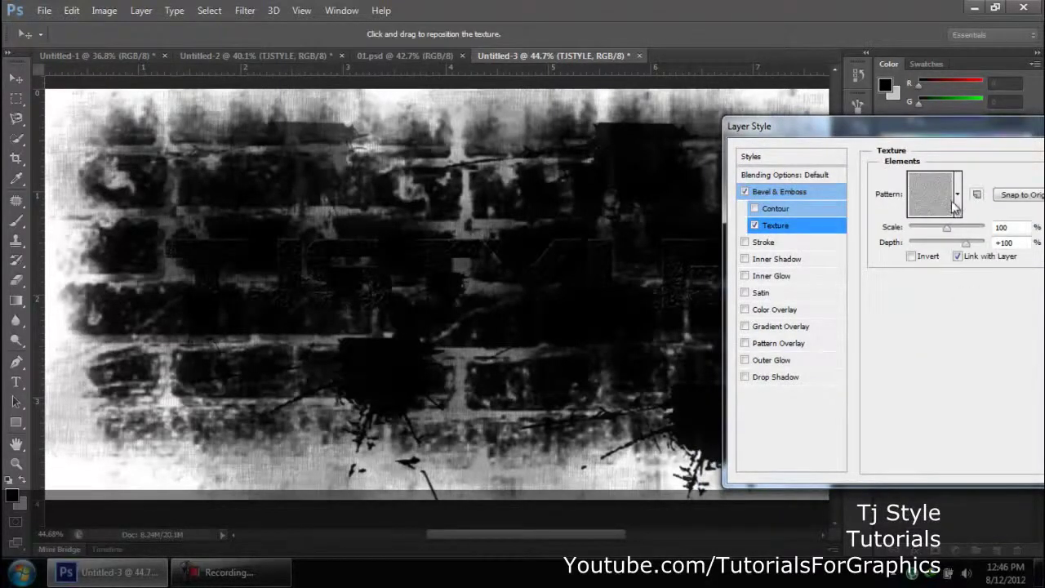
pyautogui.moveTo(918, 129); pyautogui.dragTo(799, 131)
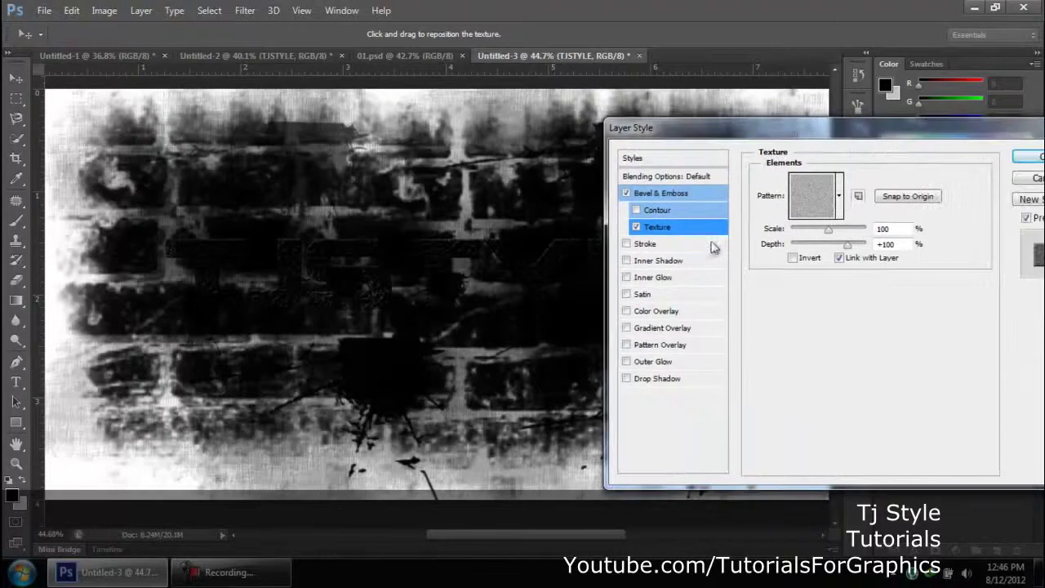
pyautogui.click(839, 196)
pyautogui.doubleClick(712, 305)
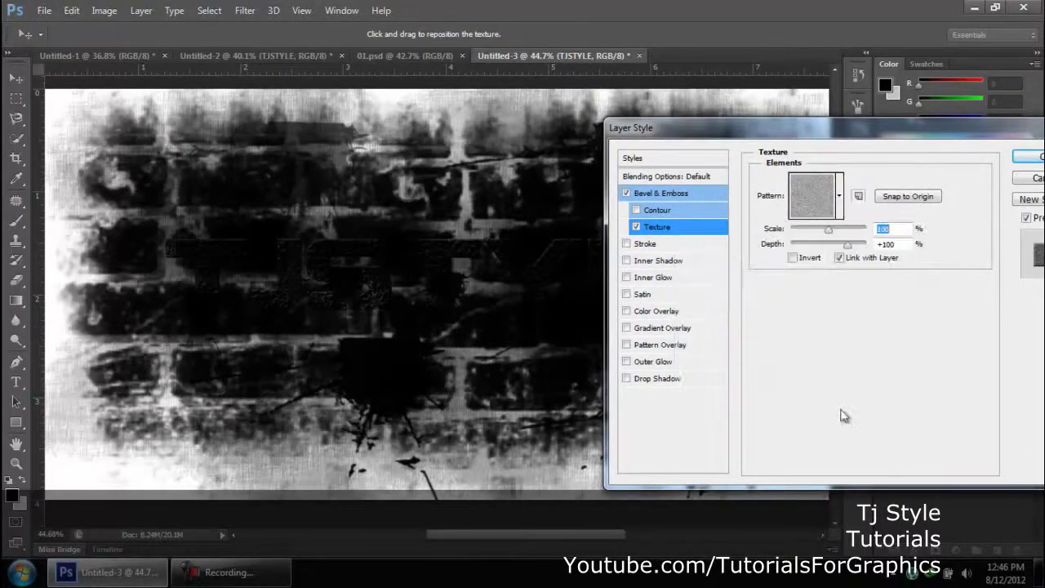
# Step: Enable an outside black Stroke and an Inner Glow on the TJSTYLE text, and set the glow color to white (ffffff)
pyautogui.click(645, 245)
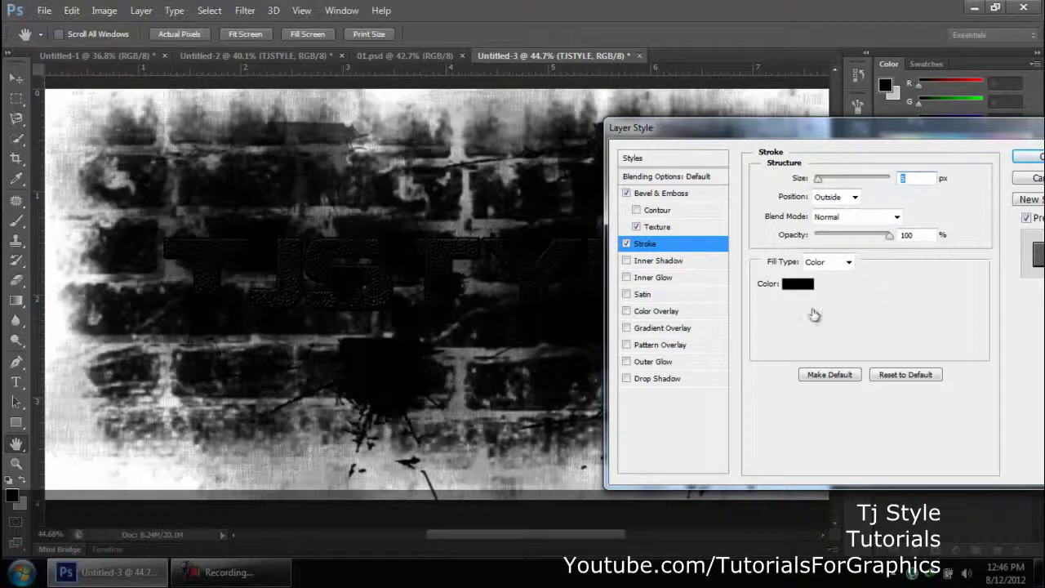
pyautogui.click(651, 279)
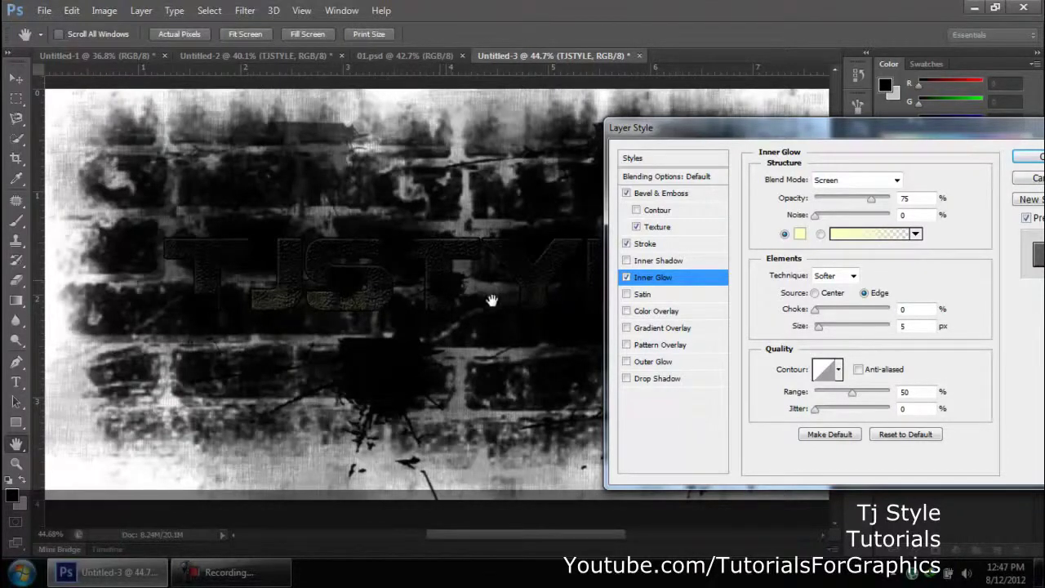
pyautogui.moveTo(751, 131); pyautogui.dragTo(566, 167)
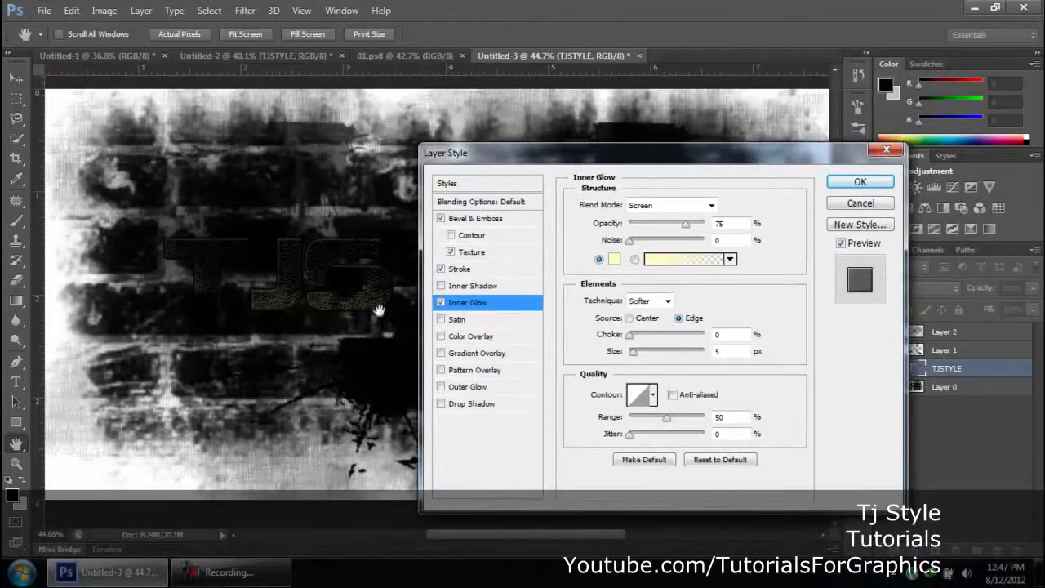
pyautogui.click(614, 259)
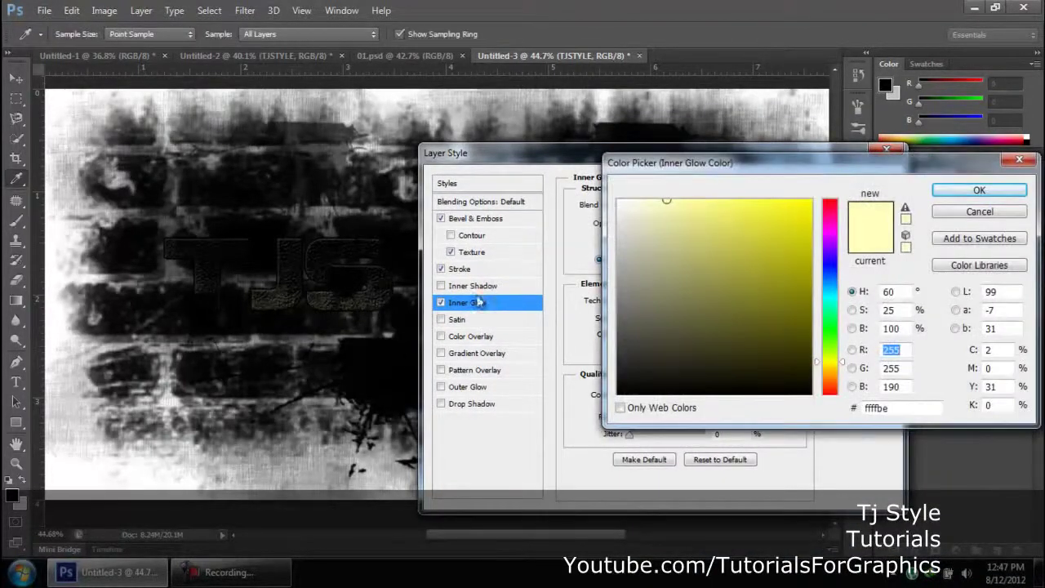
pyautogui.moveTo(667, 199); pyautogui.dragTo(592, 178)
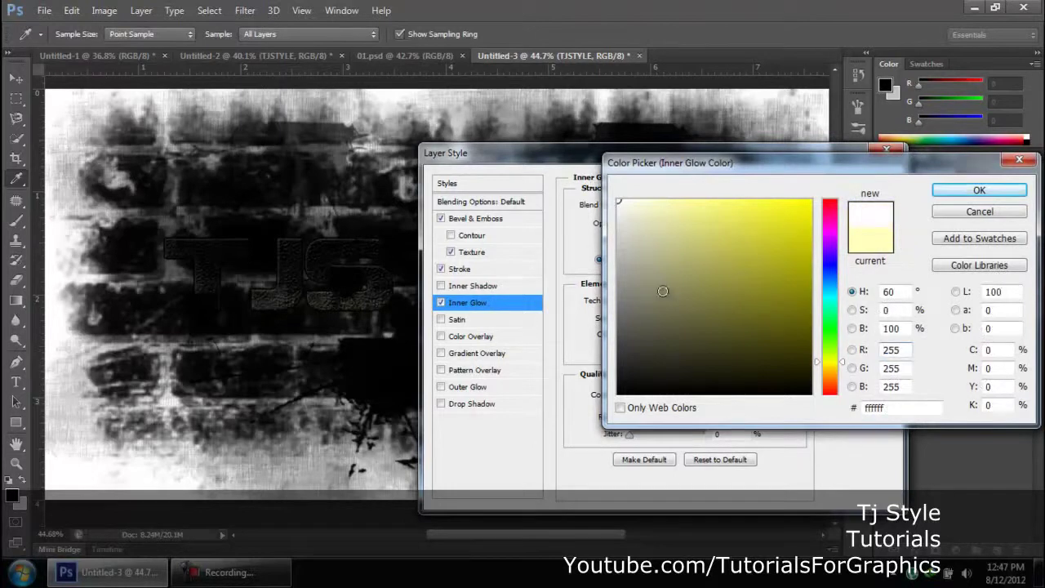
pyautogui.click(978, 191)
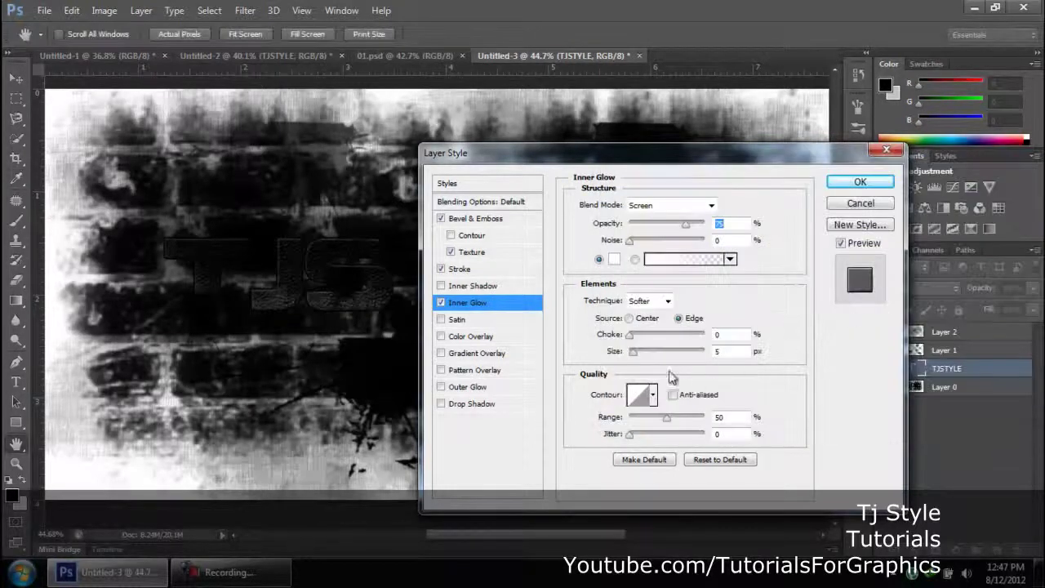
# Step: Set the Inner Glow size to 40 px and its choke to 10%, leaving Satin off
pyautogui.moveTo(636, 356); pyautogui.dragTo(647, 359)
pyautogui.moveTo(678, 161)
pyautogui.mouseDown()
pyautogui.moveTo(995, 411)
pyautogui.moveTo(676, 163)
pyautogui.mouseUp()
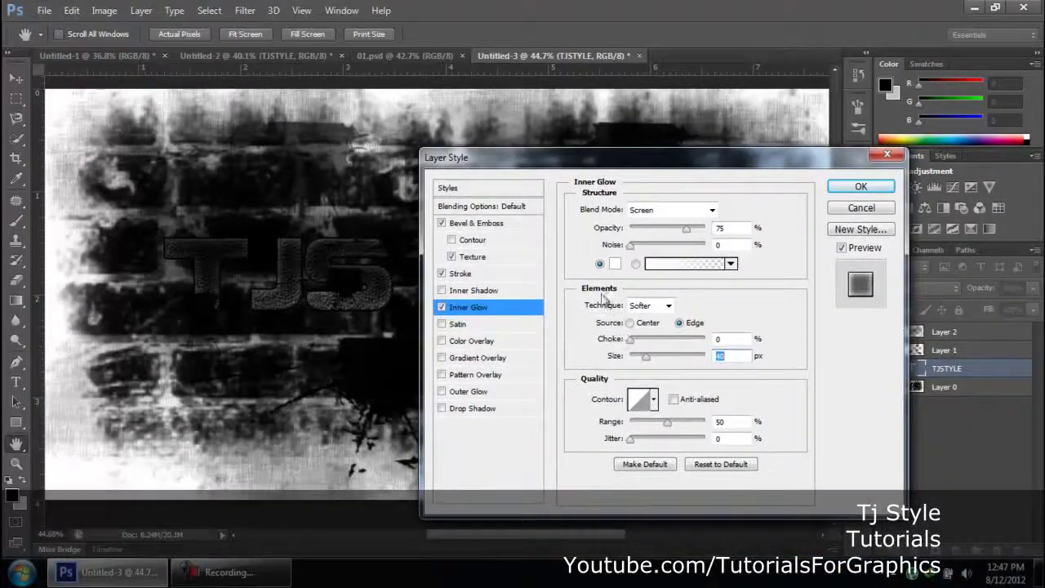
pyautogui.moveTo(633, 343); pyautogui.dragTo(641, 349)
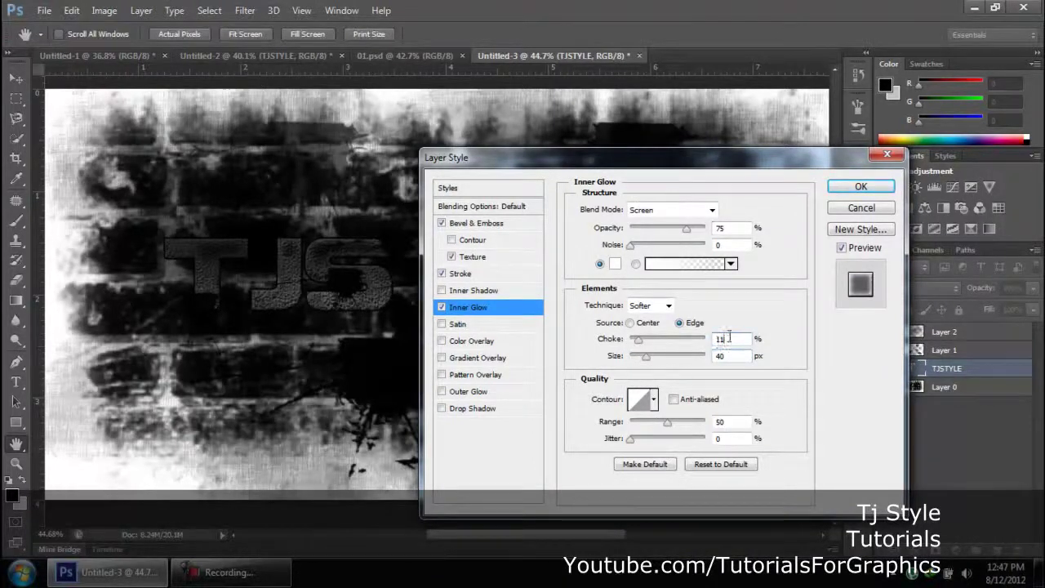
pyautogui.press('BackSpace')
pyautogui.write('0')
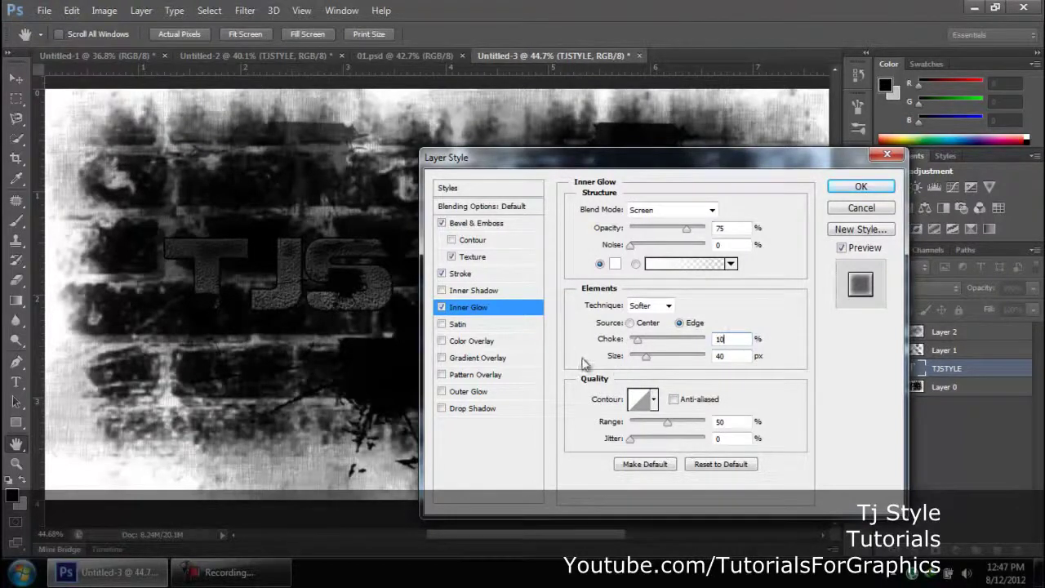
pyautogui.click(448, 328)
pyautogui.click(444, 325)
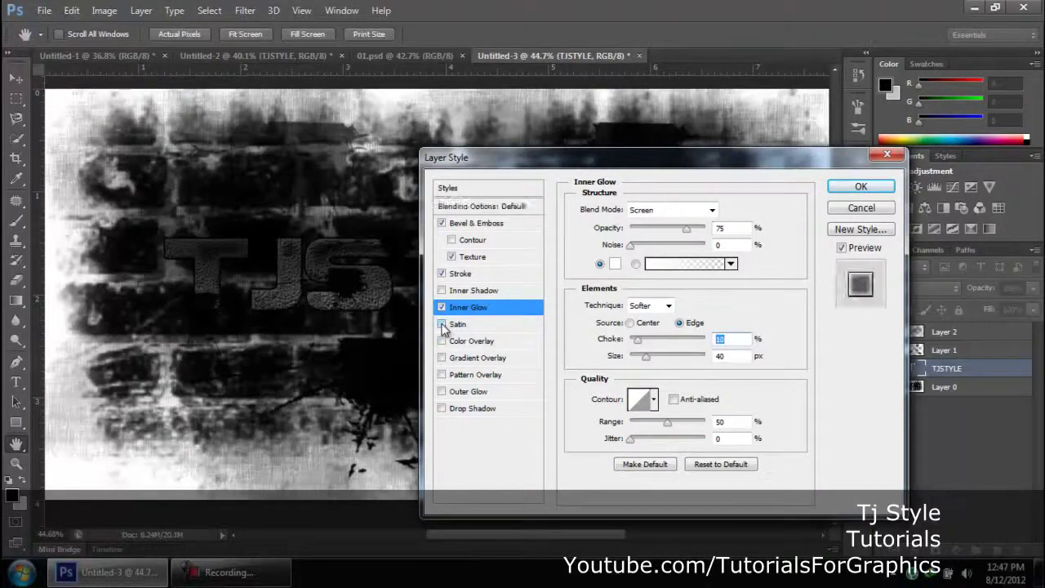
# Step: Add a linear black-to-white Gradient Overlay at a -90° angle, apply the layer style, and collapse the text layer's effects list
pyautogui.click(477, 364)
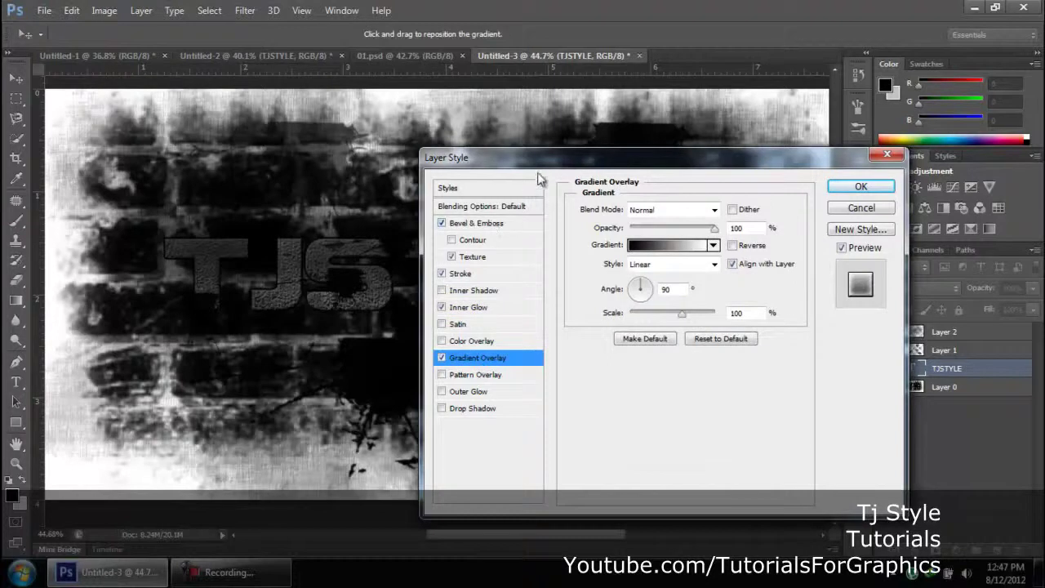
pyautogui.moveTo(542, 174); pyautogui.dragTo(710, 163)
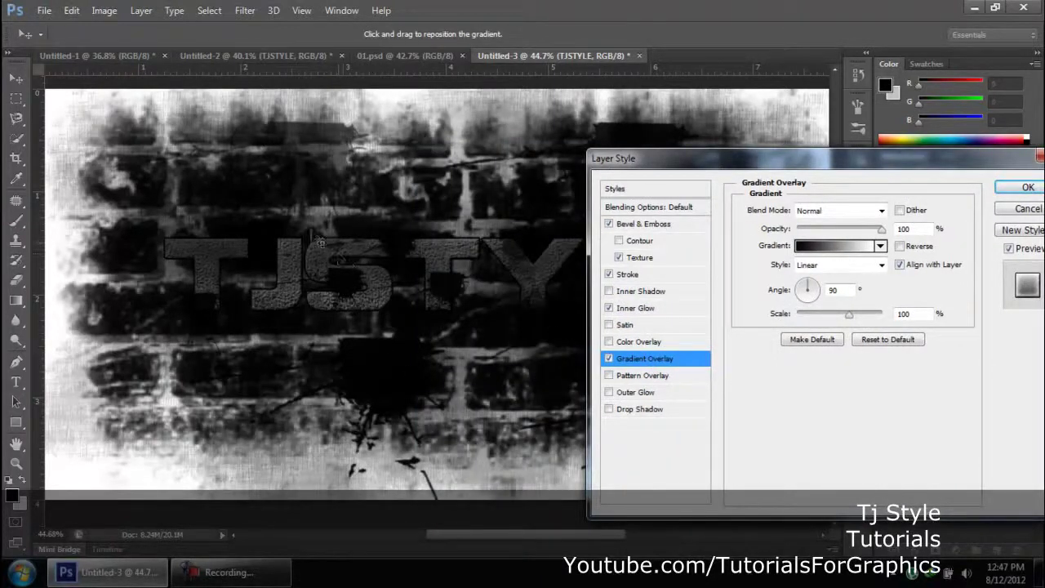
pyautogui.moveTo(262, 282); pyautogui.dragTo(441, 296)
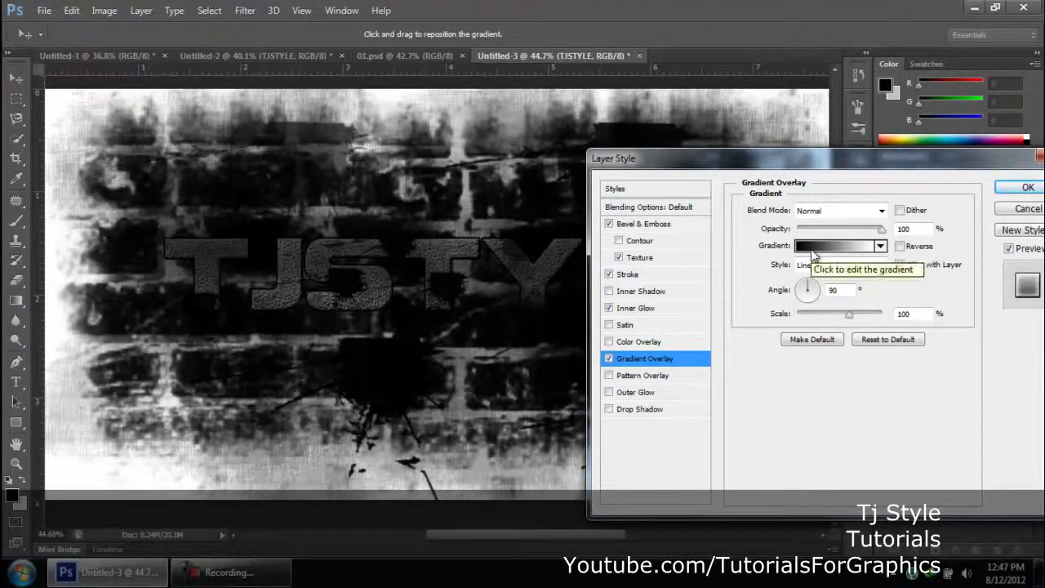
pyautogui.doubleClick(835, 290)
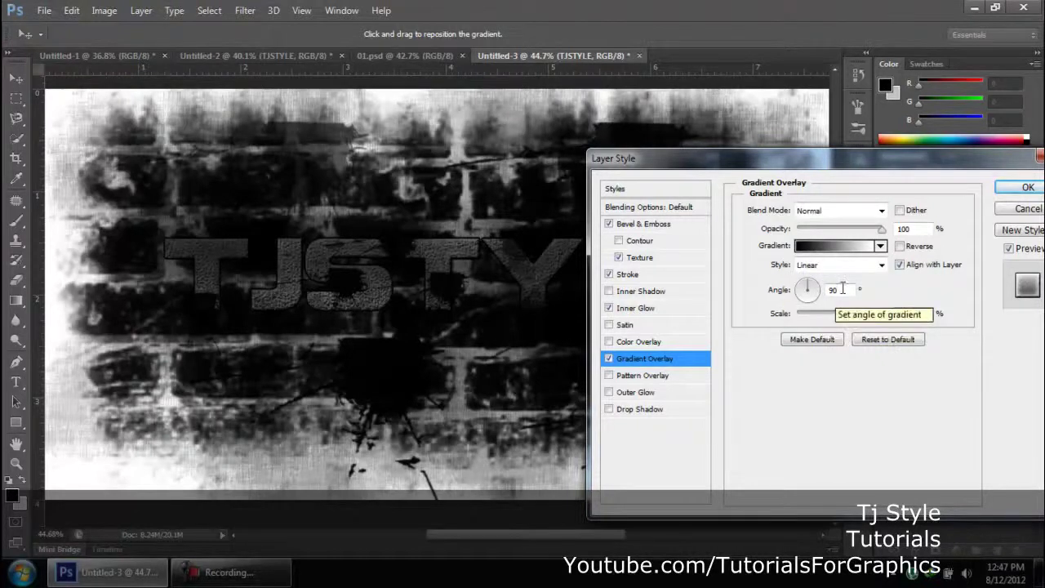
pyautogui.write('-90')
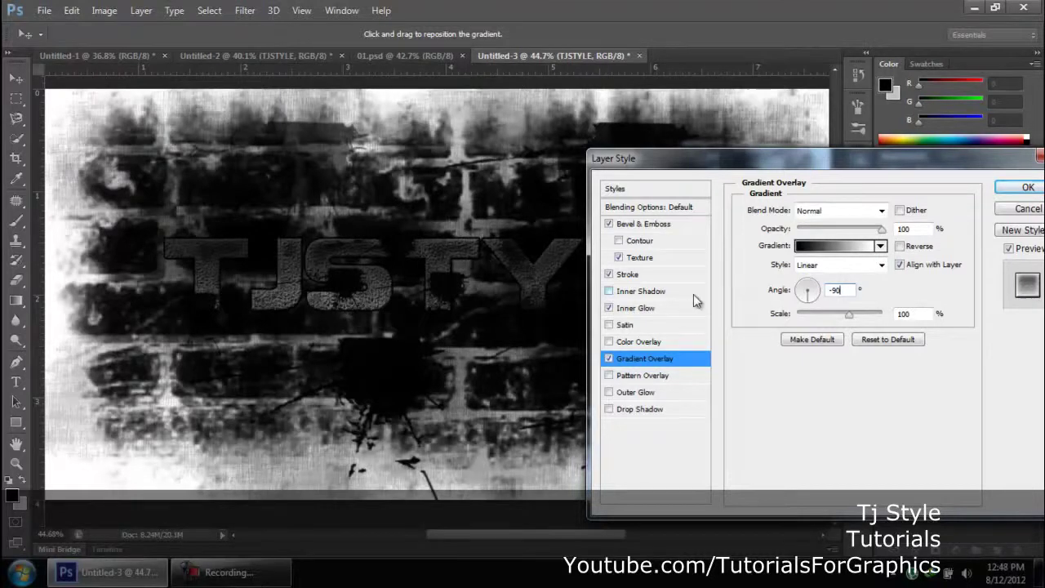
pyautogui.moveTo(767, 178); pyautogui.dragTo(493, 191)
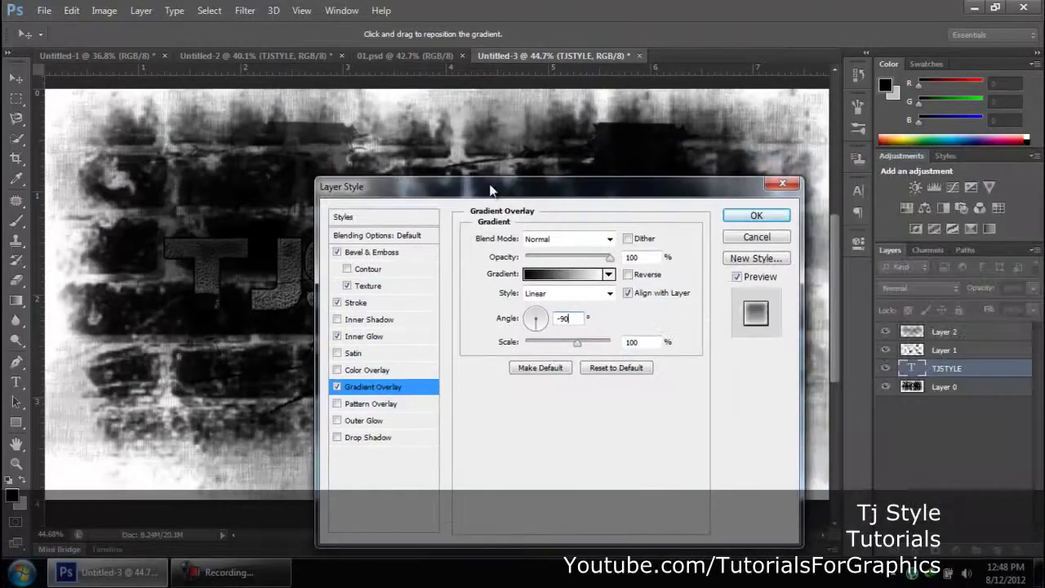
pyautogui.click(759, 214)
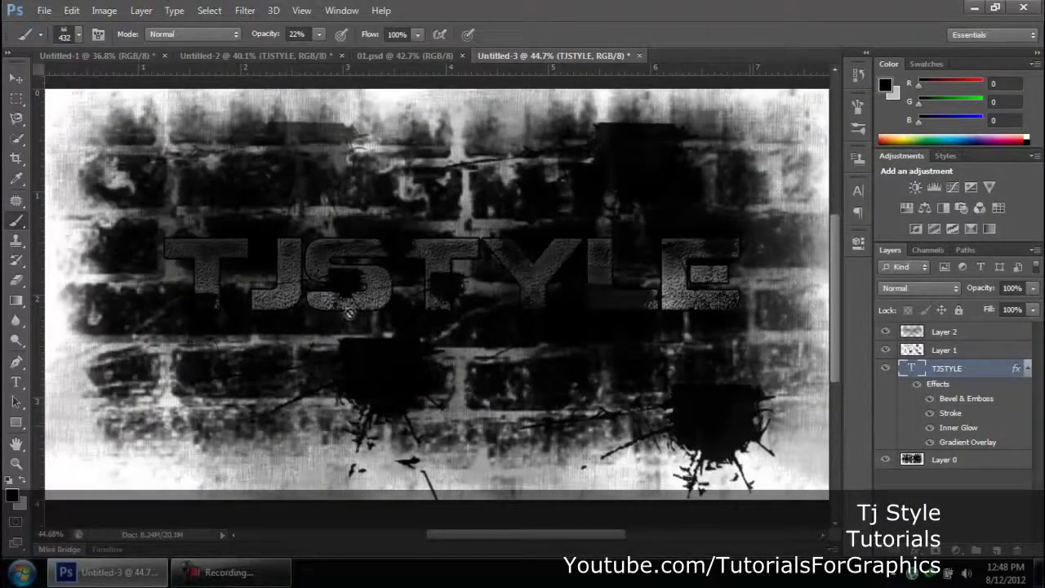
pyautogui.click(1028, 369)
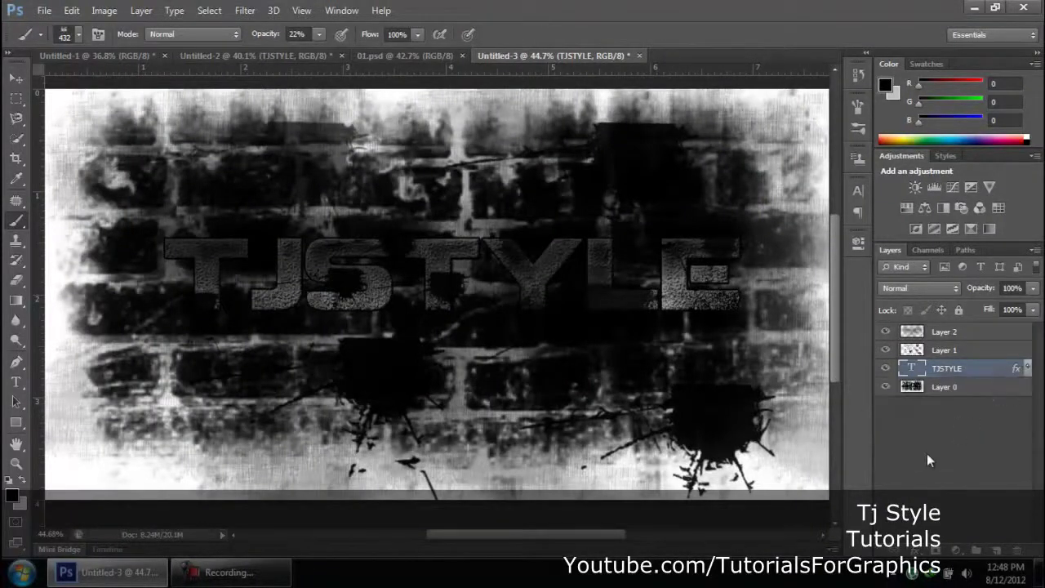
pyautogui.click(927, 453)
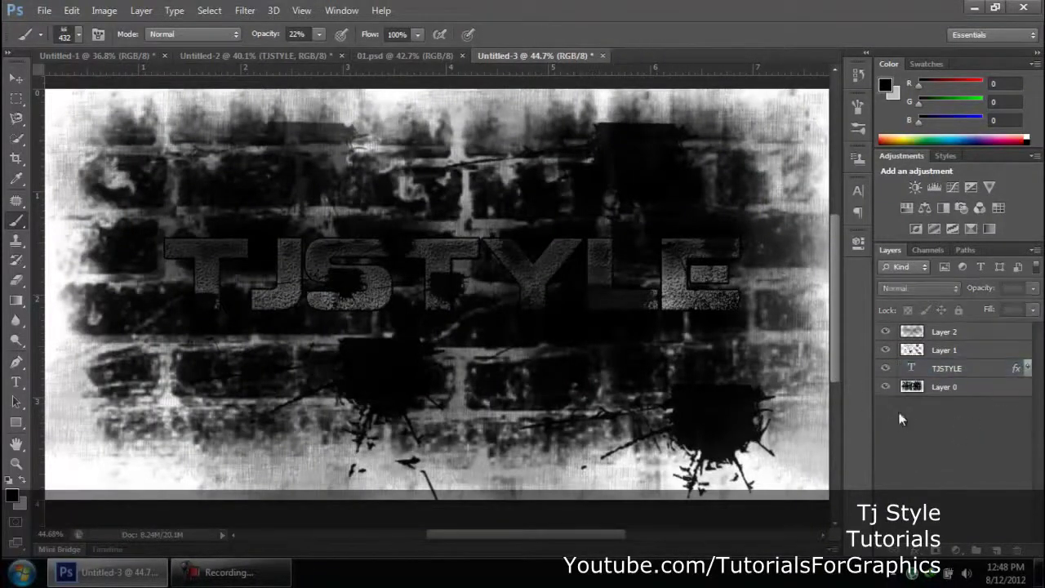
pyautogui.click(15, 79)
pyautogui.scroll(2, 339, 294)
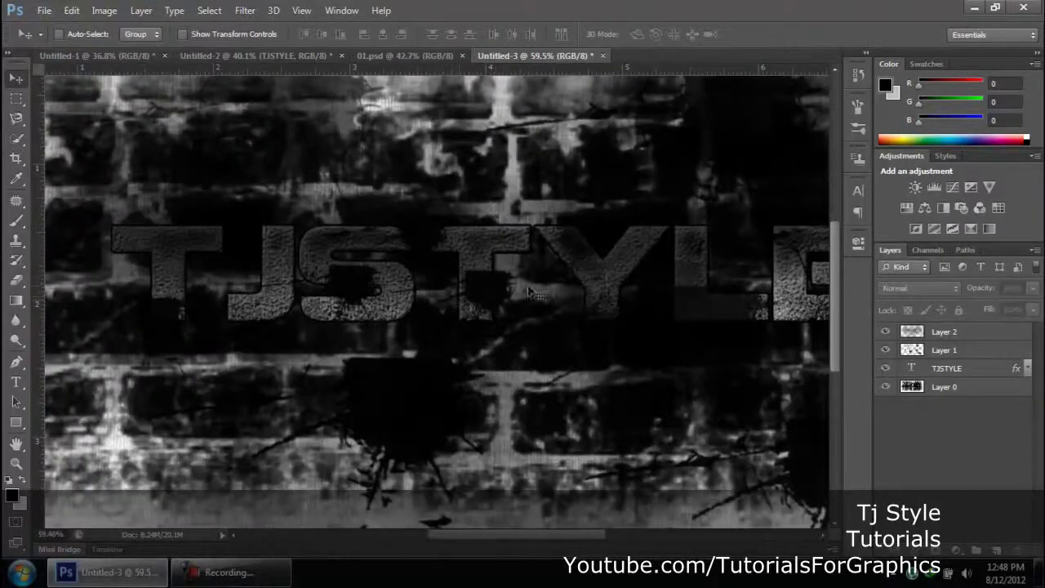
pyautogui.click(260, 574)
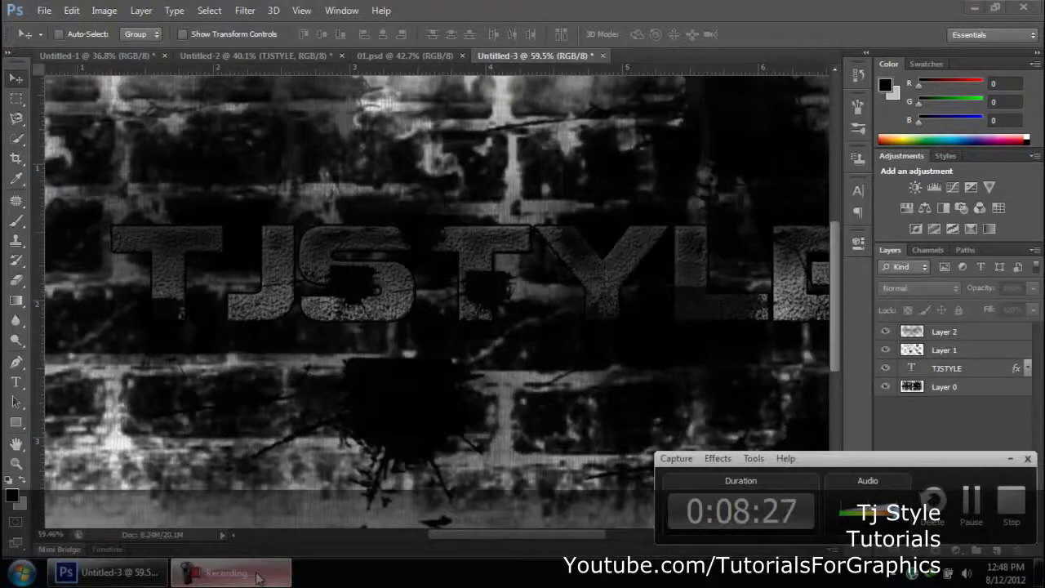
pyautogui.click(257, 576)
# Step: Move the TJSTYLE text layer above the splatter and texture layers, and place Layer 2 back on top of it
pyautogui.click(968, 369)
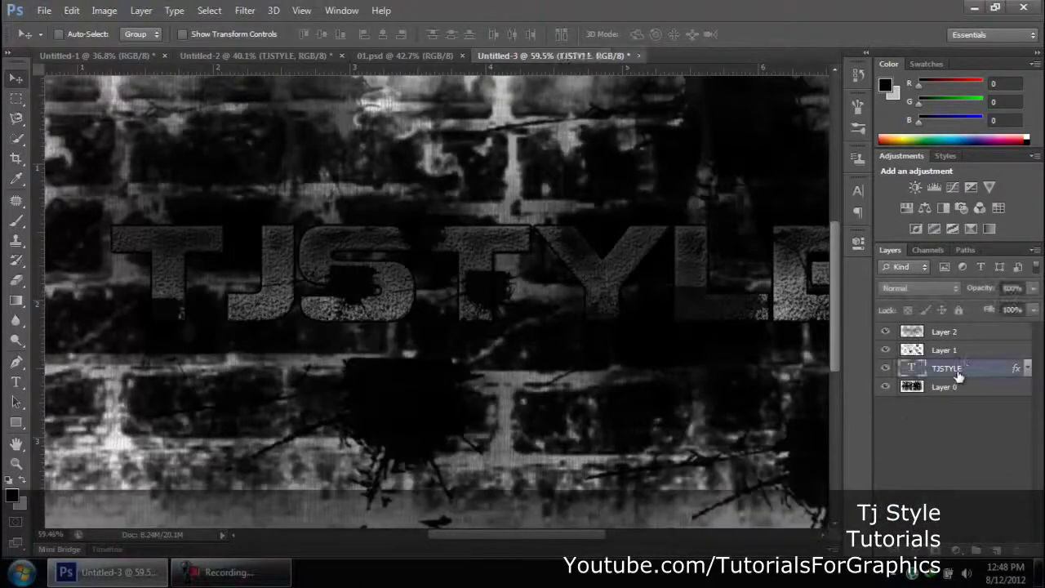
pyautogui.moveTo(954, 373); pyautogui.dragTo(954, 331)
pyautogui.hotkey('ctrl', '0')
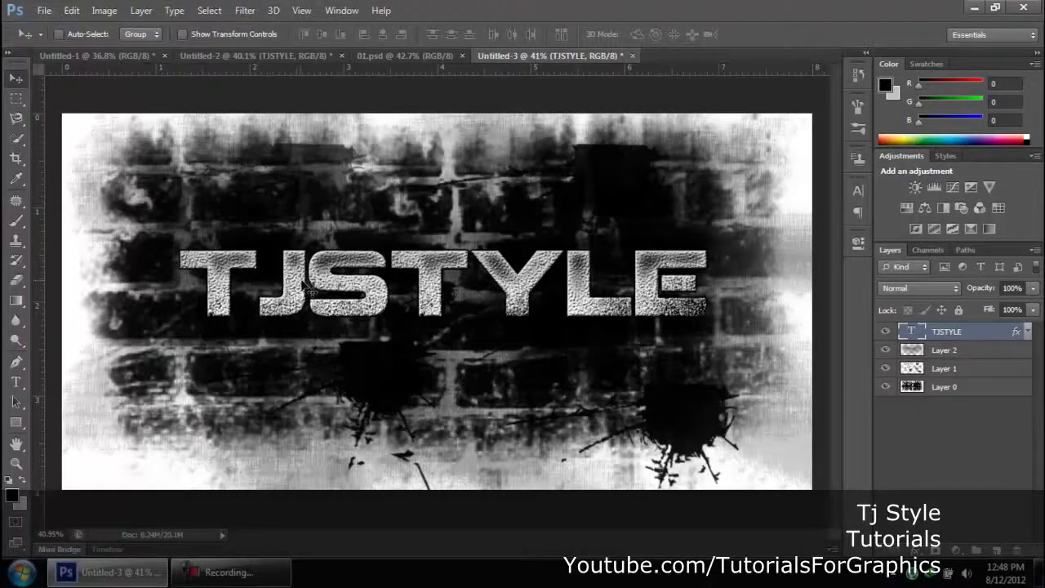
pyautogui.moveTo(936, 350); pyautogui.dragTo(936, 332)
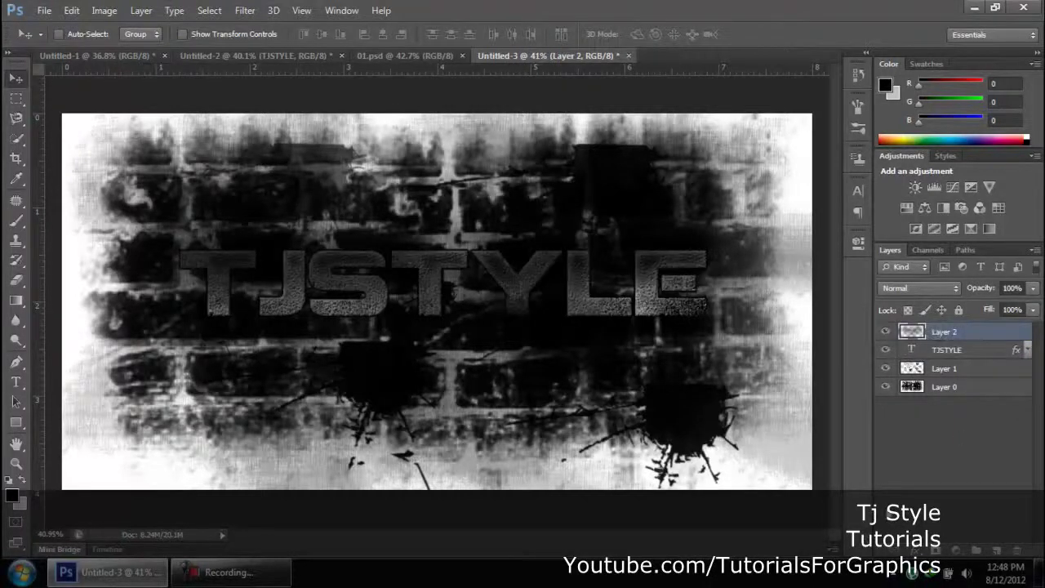
pyautogui.click(947, 424)
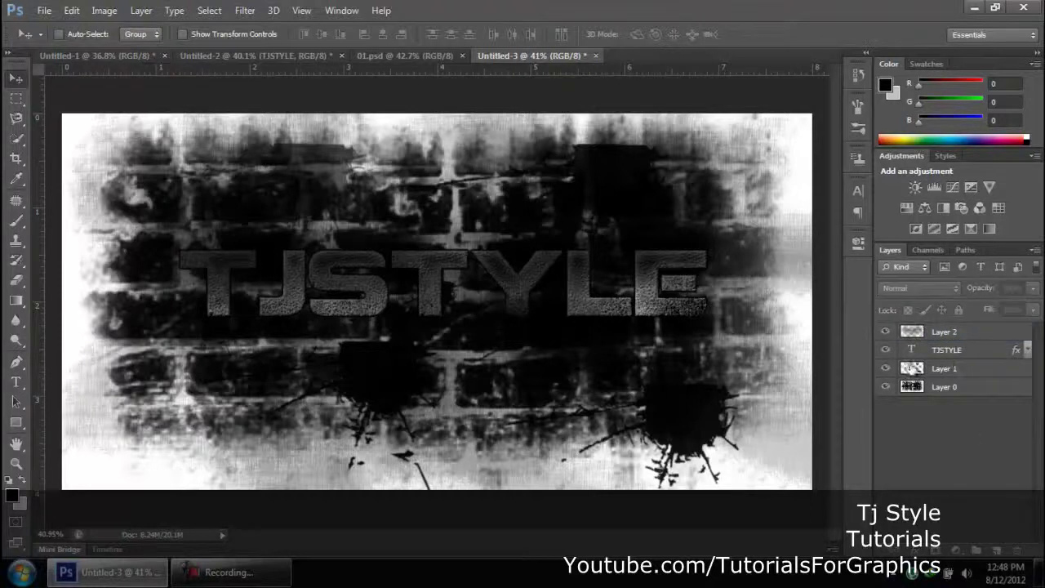
# Step: Add a new layer above Layer 2 and set up the 579 px splatter brush (Sampled Brush 45) at 100% opacity
pyautogui.click(999, 552)
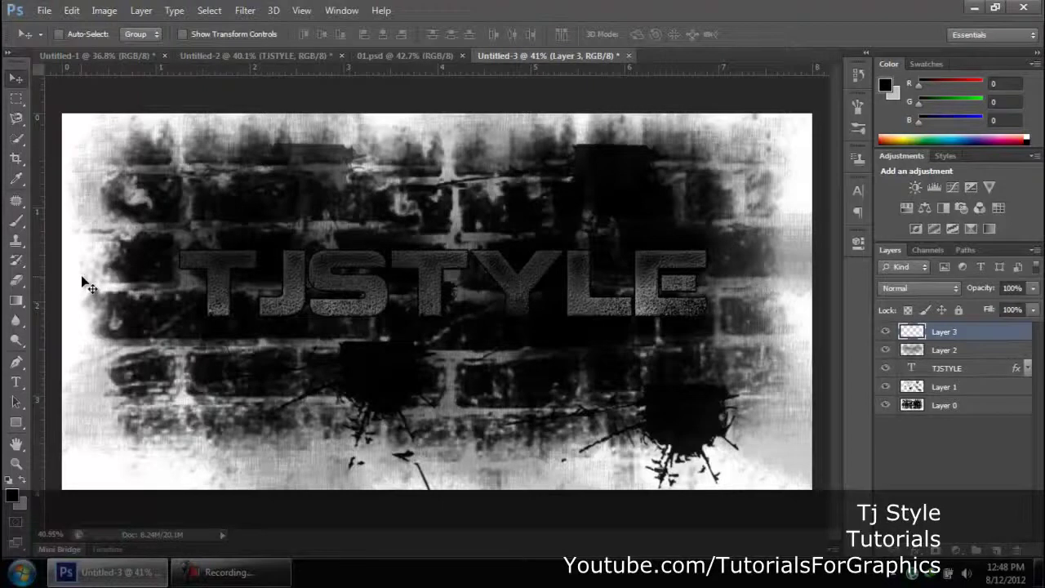
pyautogui.press('b')
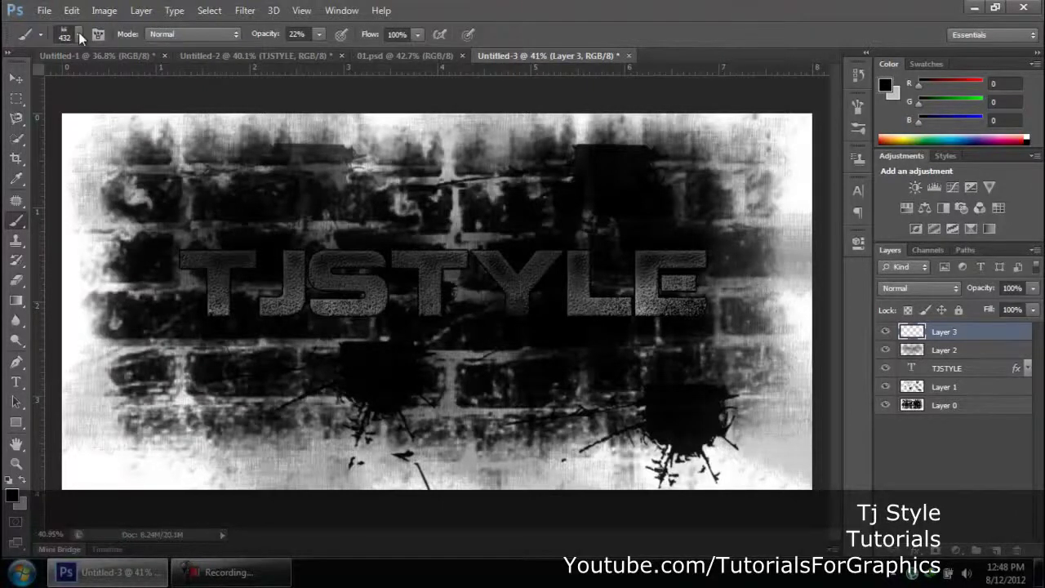
pyautogui.click(78, 35)
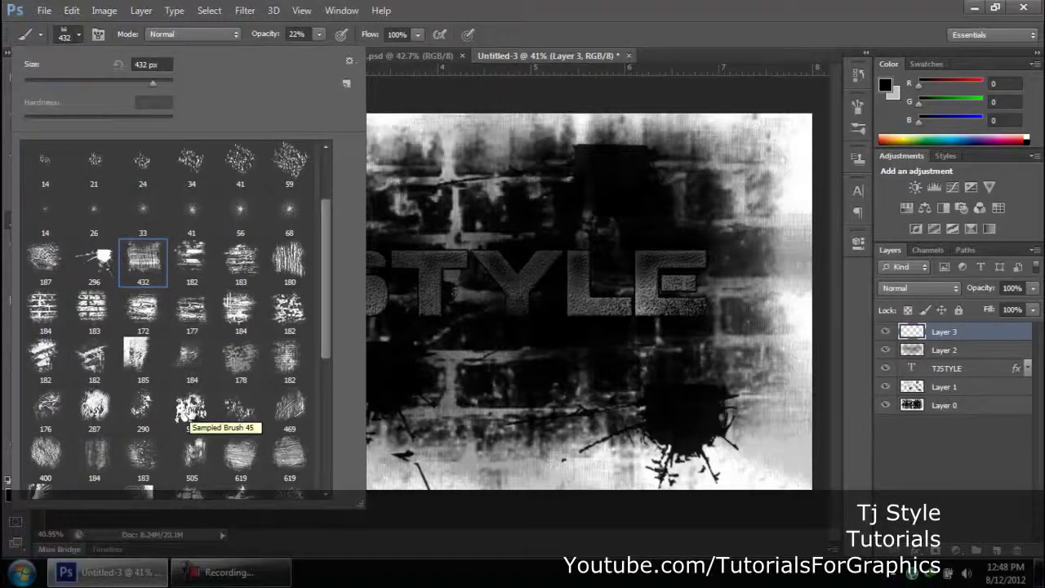
pyautogui.doubleClick(189, 413)
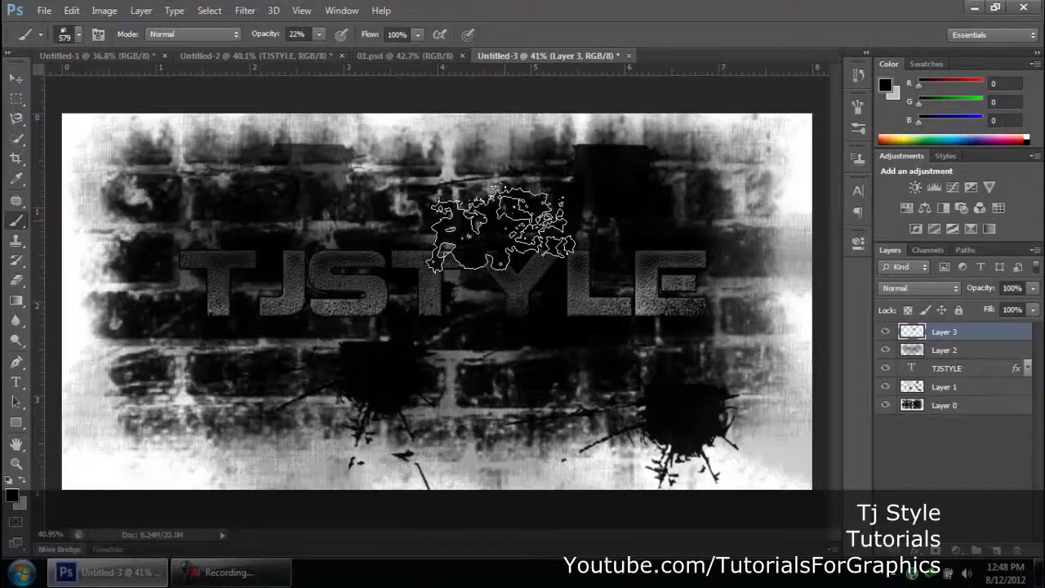
pyautogui.moveTo(313, 47); pyautogui.dragTo(448, 54)
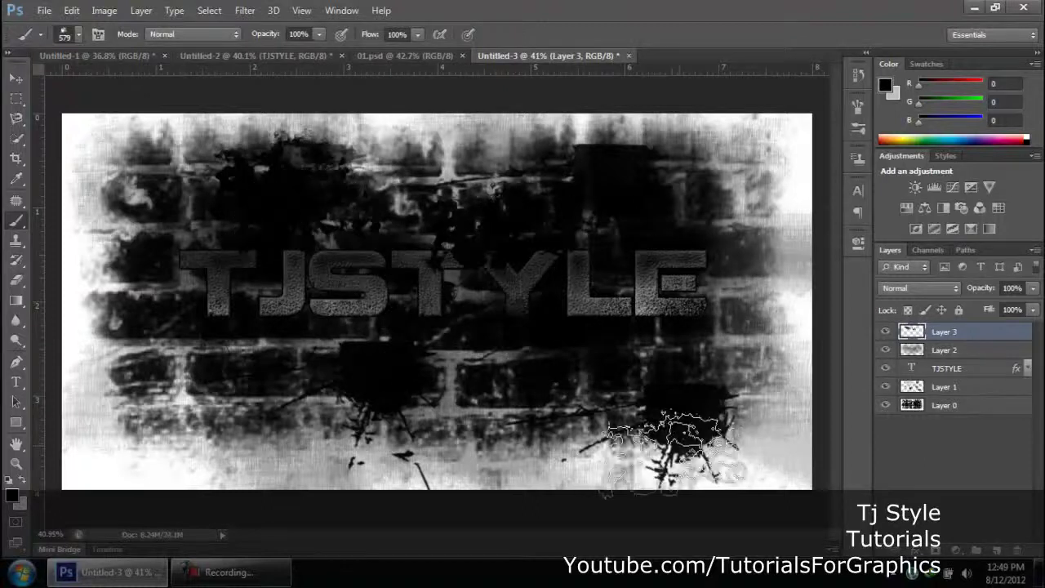
# Step: Stamp black splatters on Layer 3 along the wall's lower edge and above the lettering, undoing the stamp that covers the text
pyautogui.click(666, 445)
pyautogui.click(390, 447)
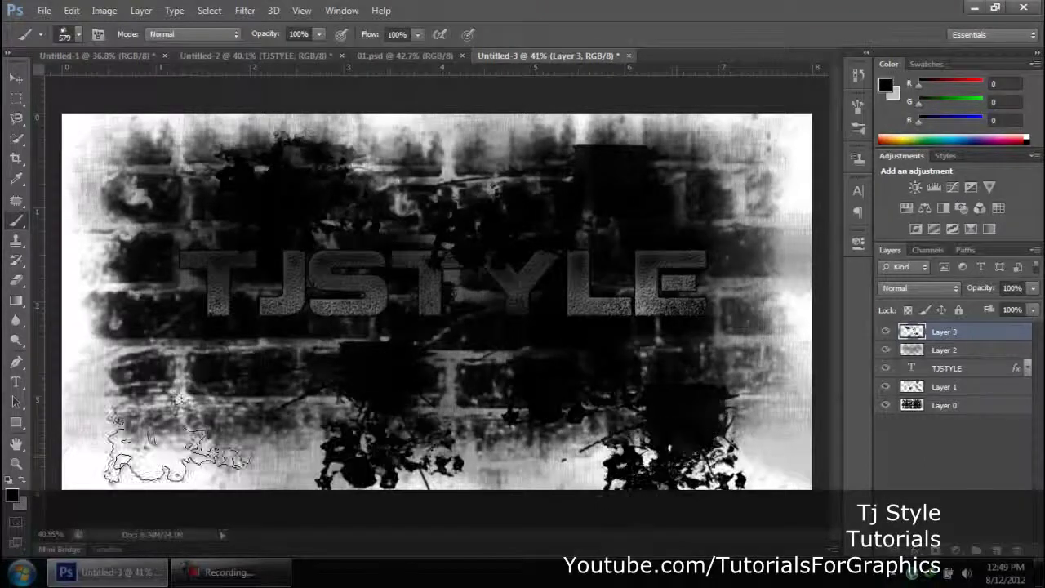
pyautogui.click(176, 445)
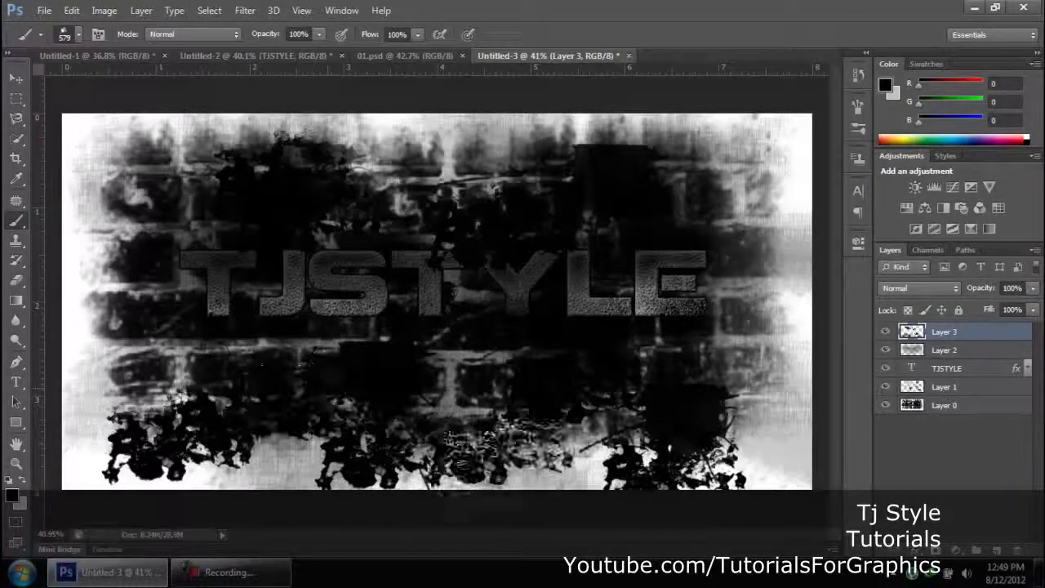
pyautogui.click(540, 290)
pyautogui.hotkey('ctrl', 'z')
pyautogui.click(532, 167)
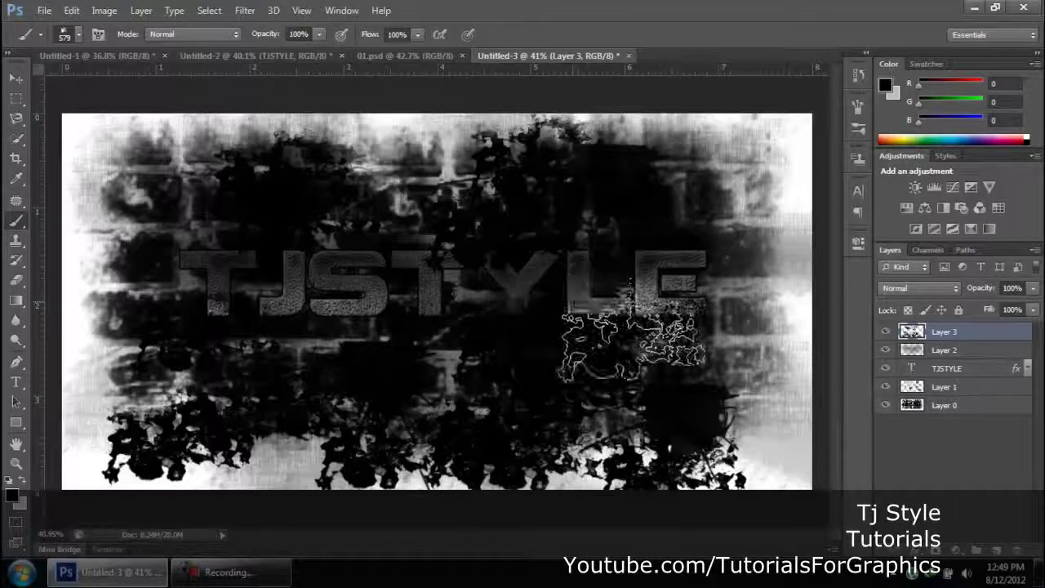
pyautogui.scroll(2, 637, 416)
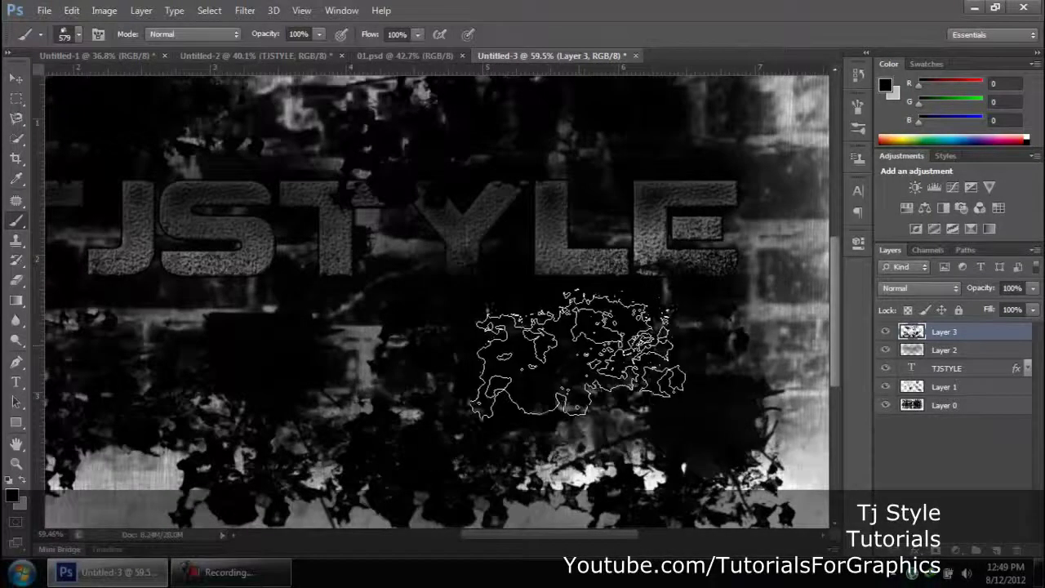
pyautogui.scroll(-1, 278, 408)
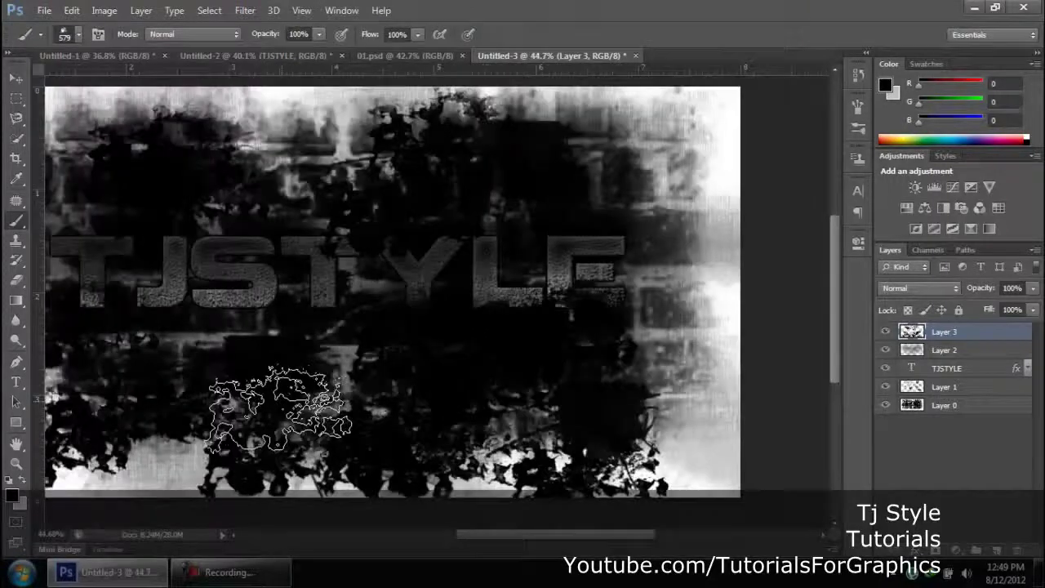
# Step: Delete the splattered Layer 3, add a new empty layer above Layer 2, and stamp black splatters across the wall above the lettering
pyautogui.scroll(-1, 278, 408)
pyautogui.scroll(2, 237, 367)
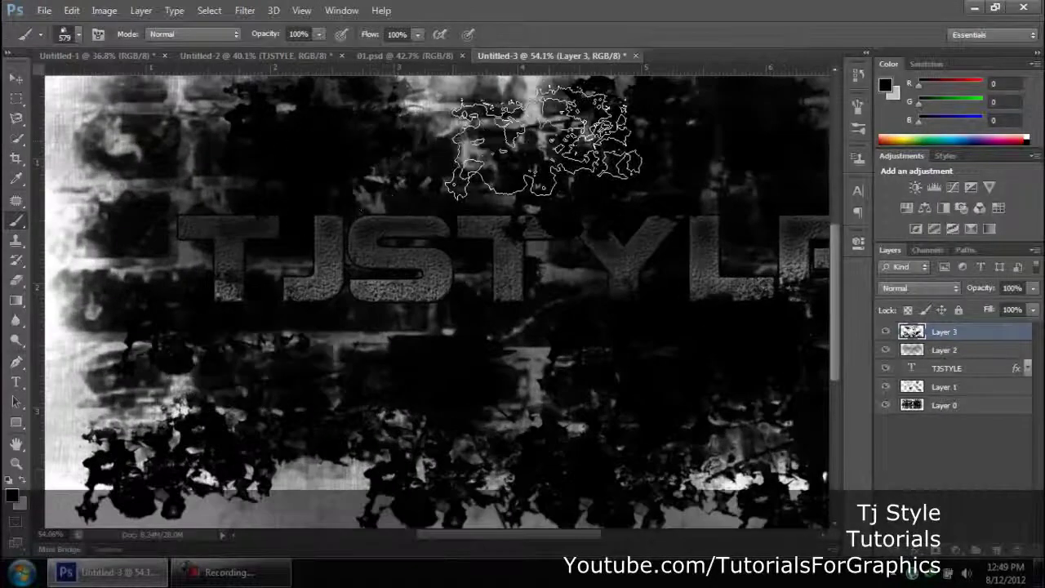
pyautogui.scroll(-1, 560, 368)
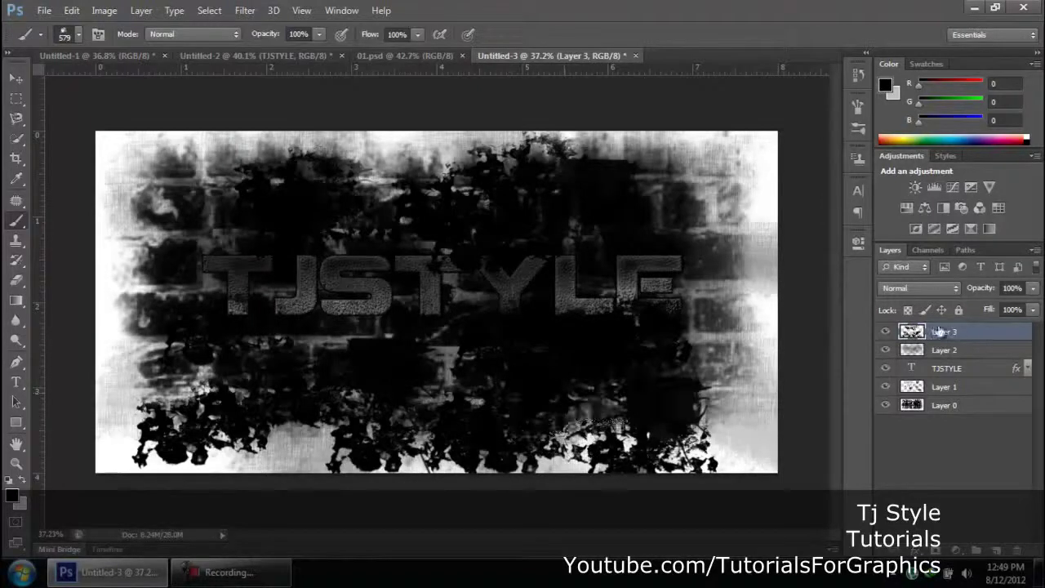
pyautogui.press('Delete')
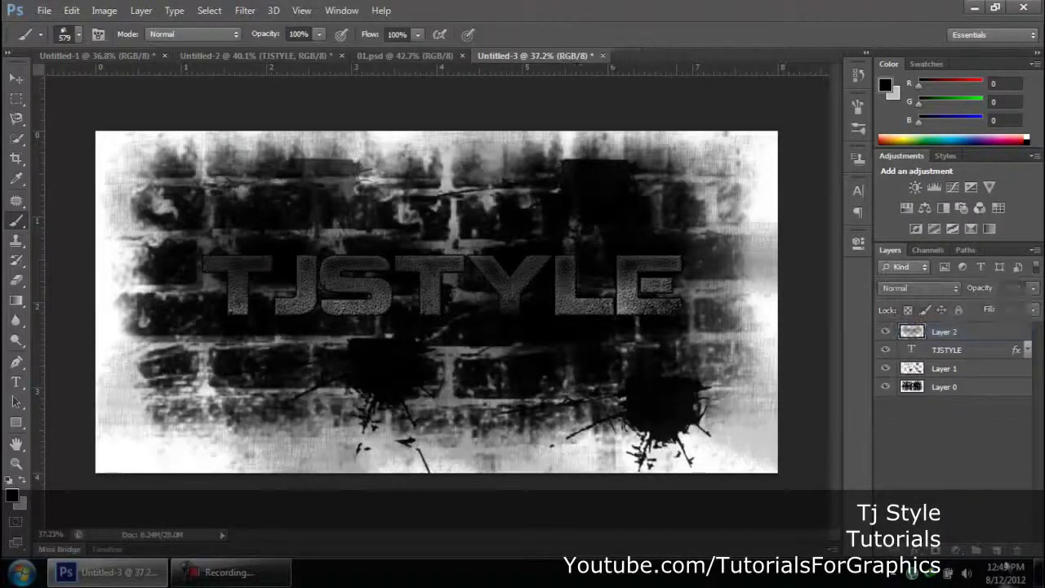
pyautogui.click(997, 552)
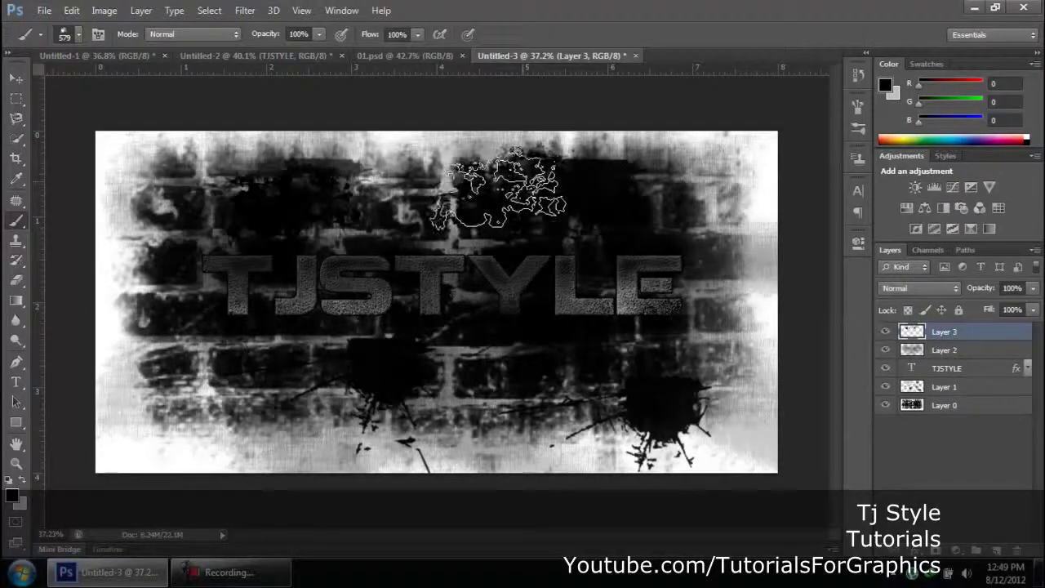
pyautogui.click(436, 172)
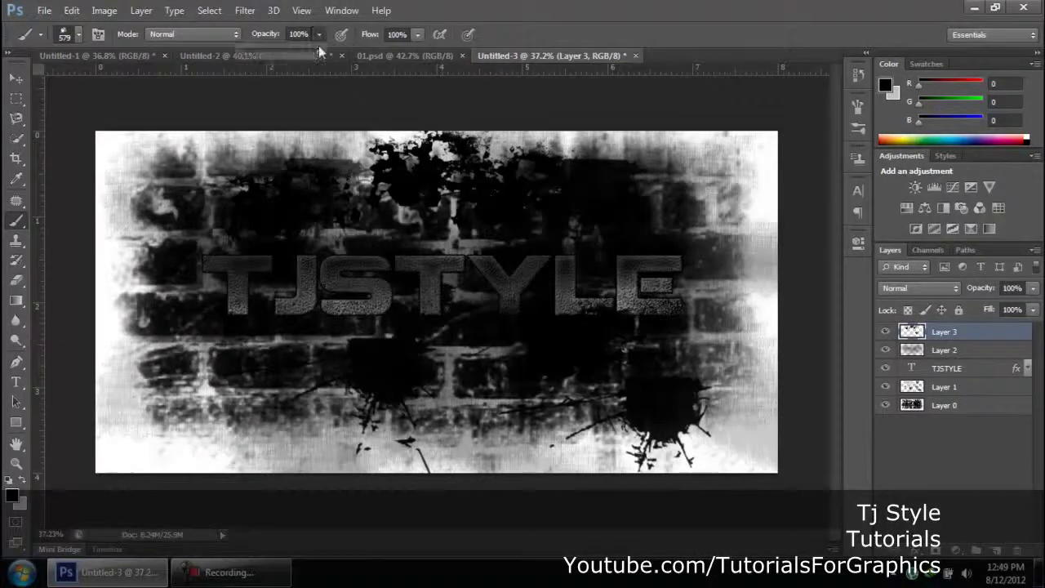
# Step: Lower the brush opacity to 37% and finally 27%, and stamp faint splatters over the wall's lower area and upper-right part
pyautogui.moveTo(283, 55); pyautogui.dragTo(269, 55)
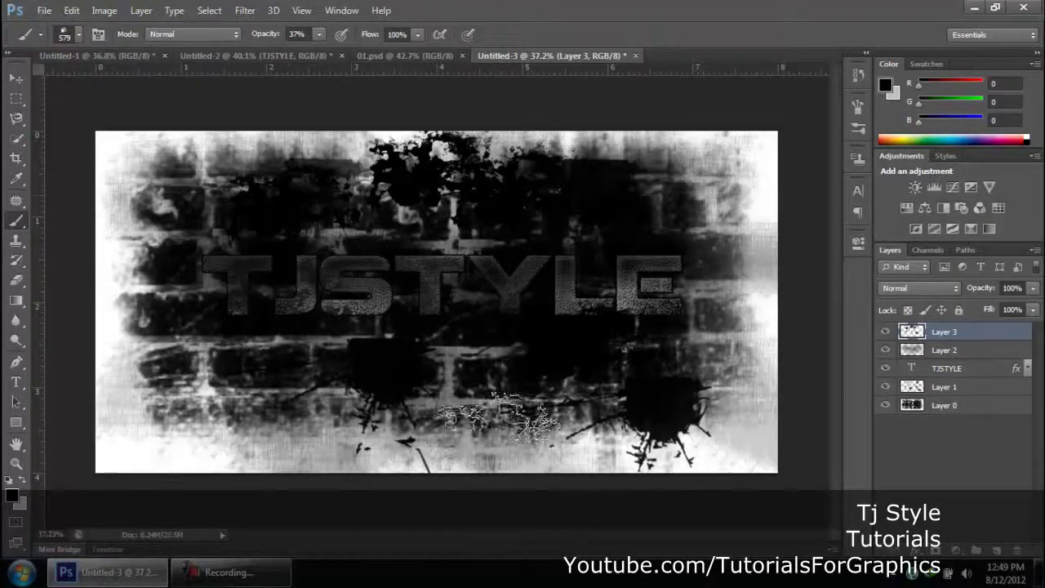
pyautogui.moveTo(315, 54); pyautogui.dragTo(307, 55)
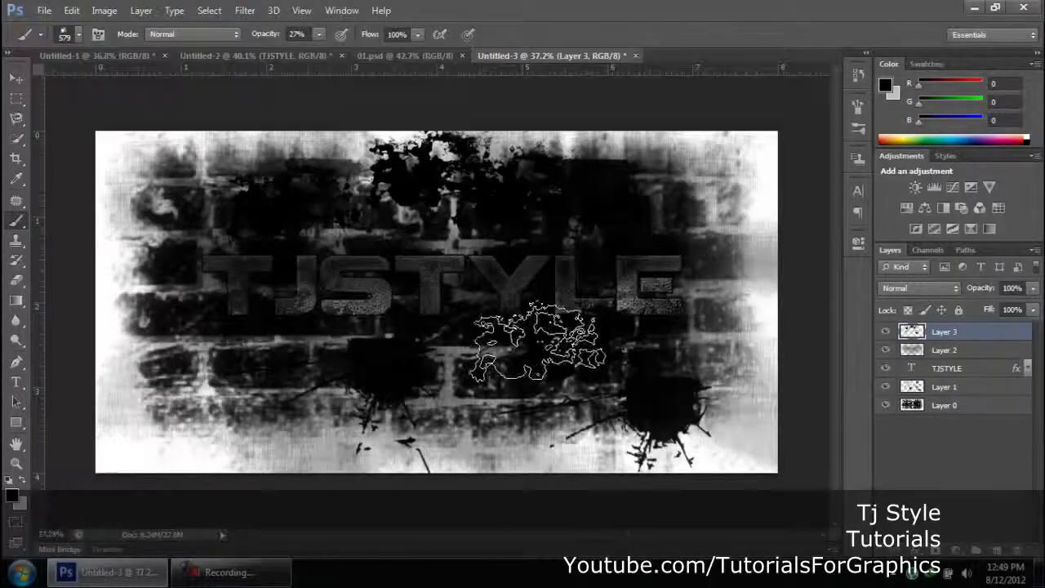
pyautogui.scroll(2, 514, 350)
pyautogui.scroll(-2, 445, 360)
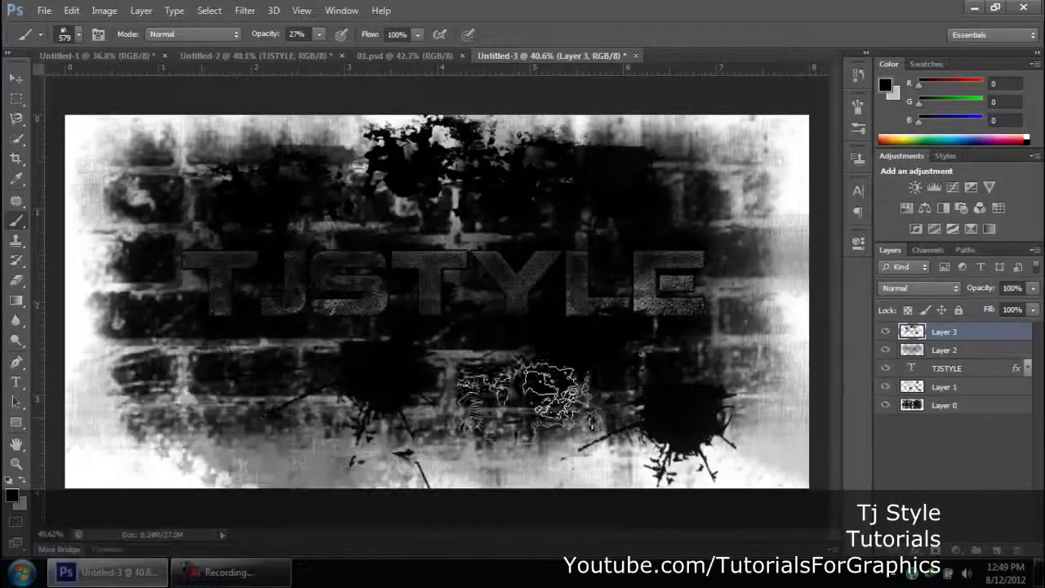
pyautogui.click(674, 149)
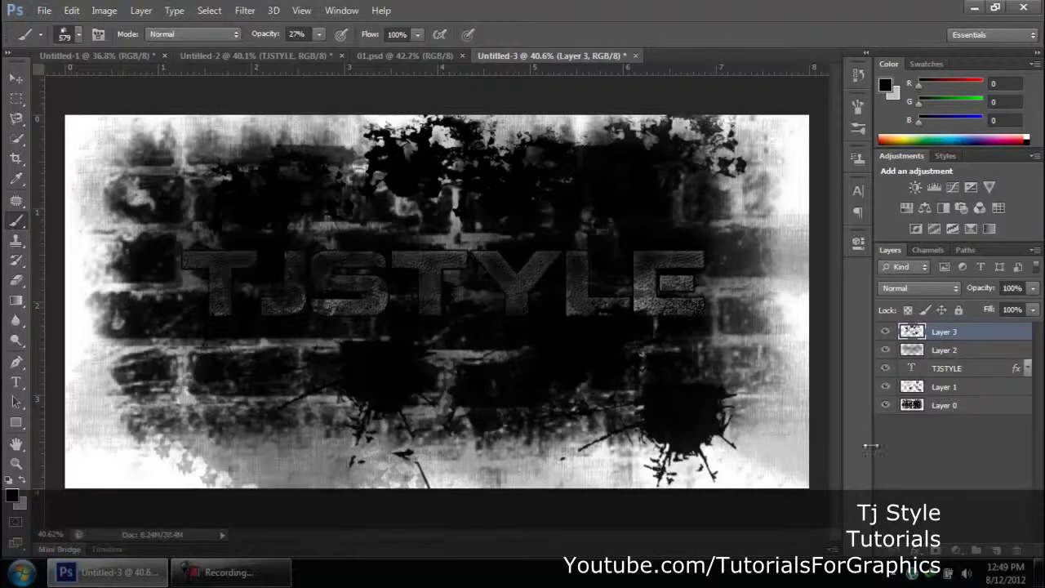
# Step: Add a new layer above Layer 3 and move the TJSTYLE text layer directly beneath the new layer
pyautogui.click(967, 460)
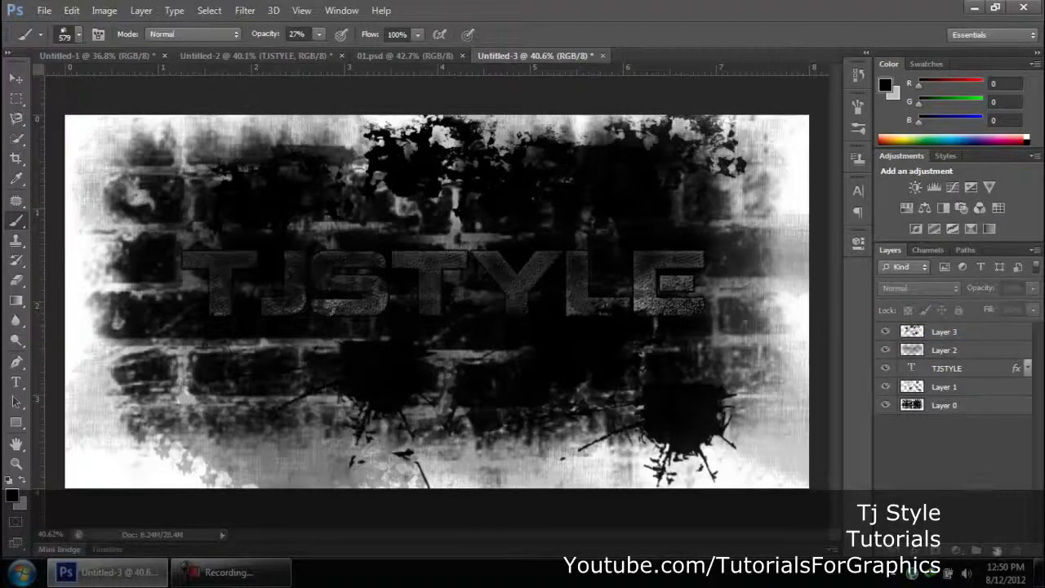
pyautogui.click(997, 551)
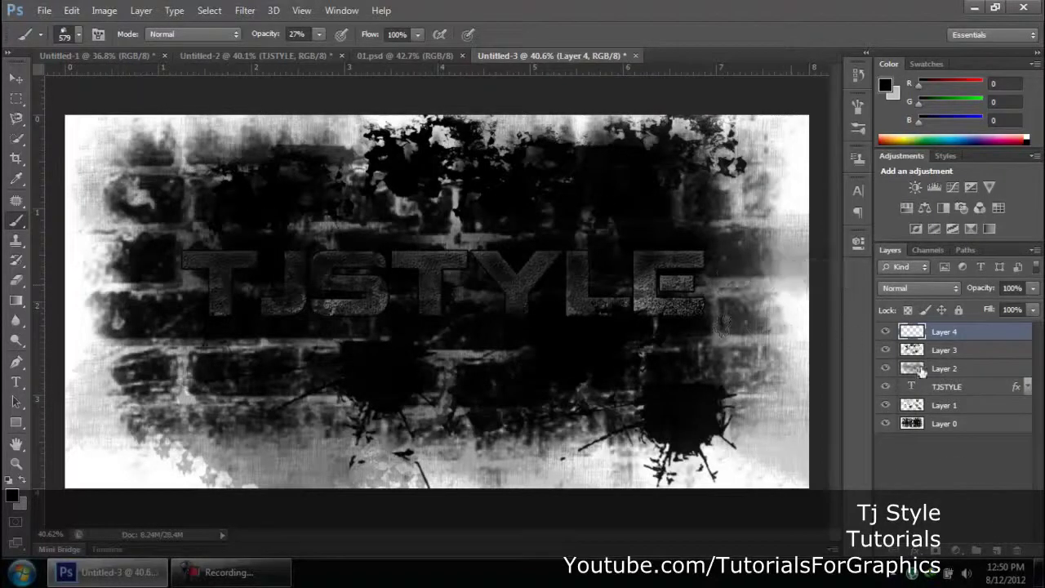
pyautogui.click(967, 388)
pyautogui.moveTo(954, 392); pyautogui.dragTo(952, 349)
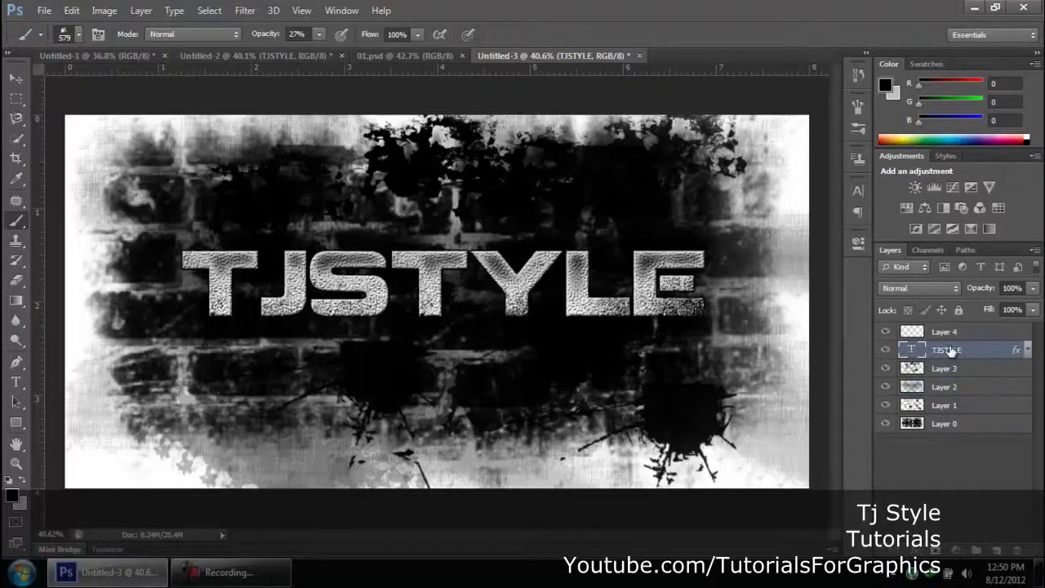
# Step: Make Layer 4 active and set up the crack10 brush at 890 px with 27% opacity
pyautogui.click(15, 77)
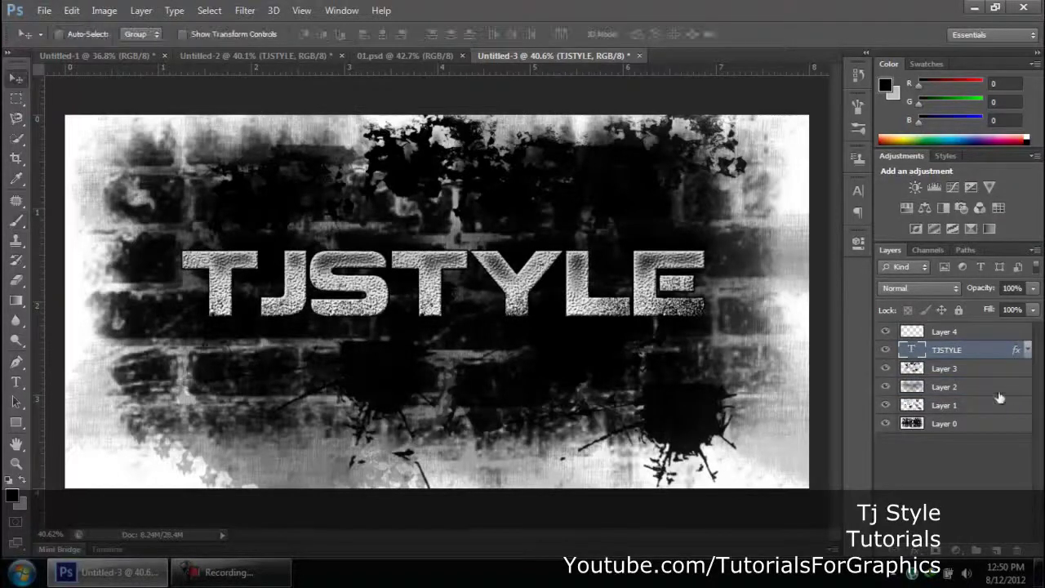
pyautogui.click(955, 335)
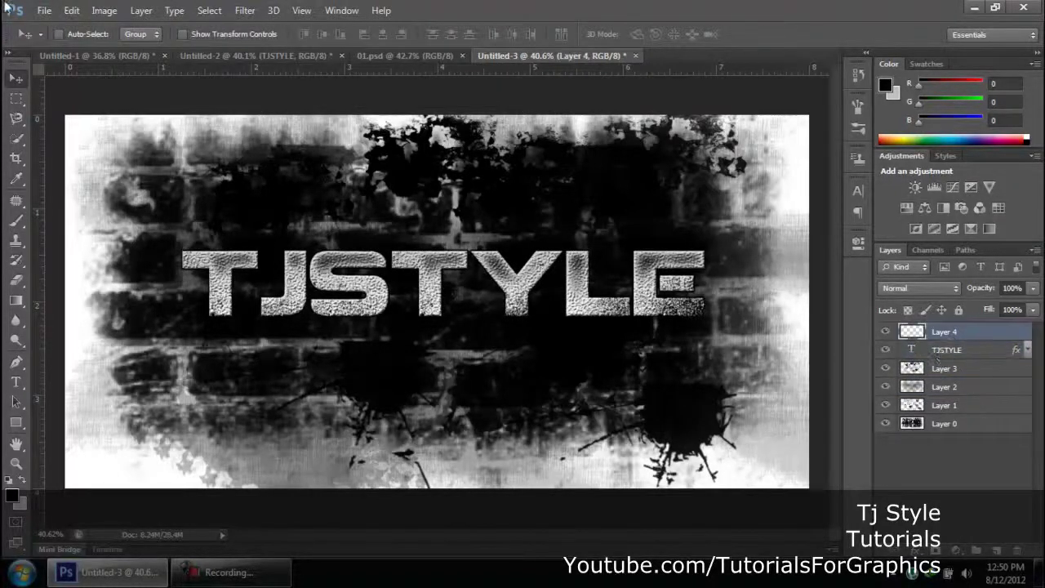
pyautogui.click(19, 261)
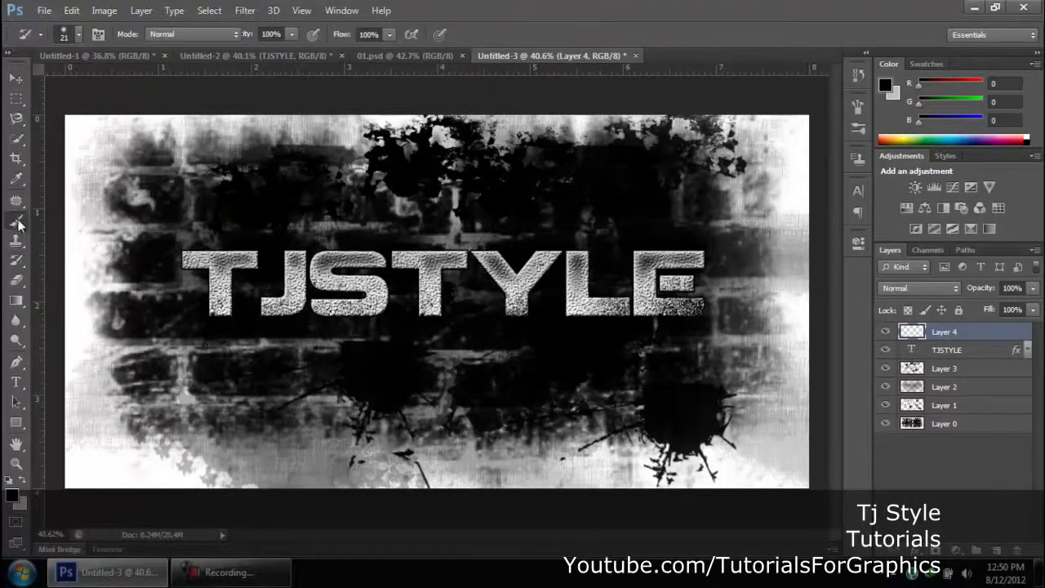
pyautogui.click(17, 222)
pyautogui.click(79, 37)
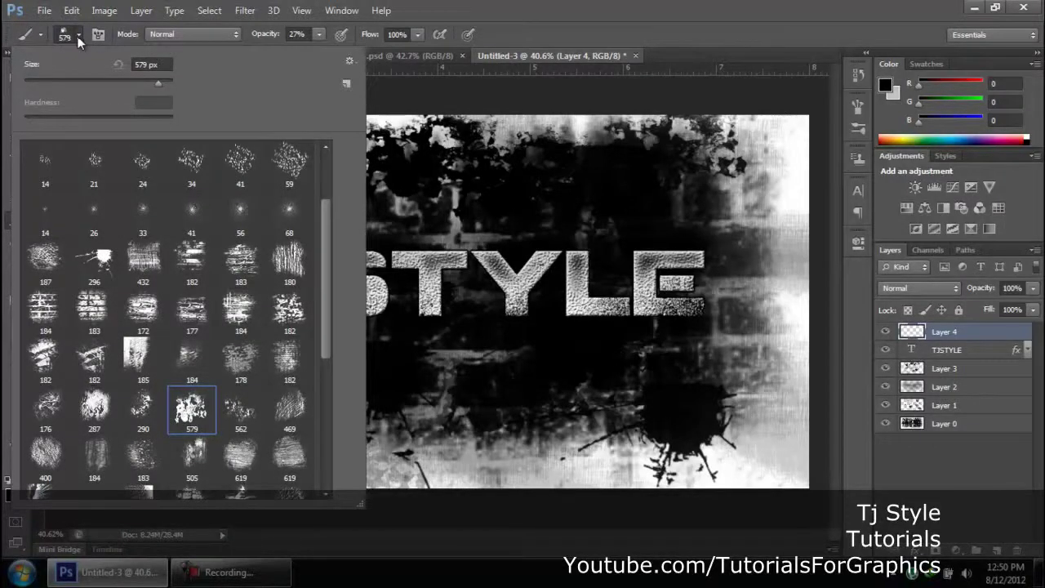
pyautogui.scroll(-5, 143, 379)
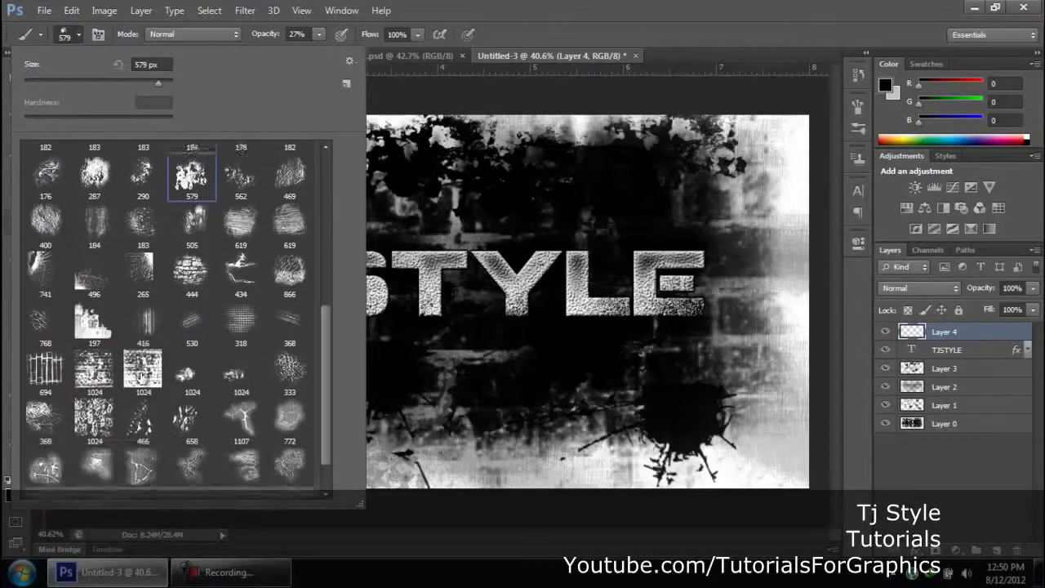
pyautogui.scroll(-1, 143, 380)
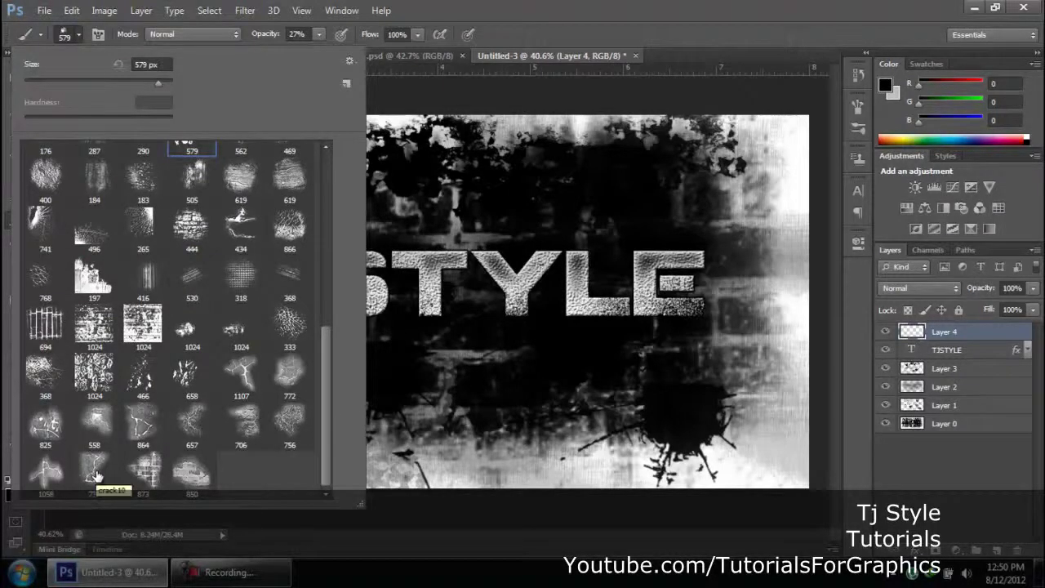
pyautogui.doubleClick(96, 476)
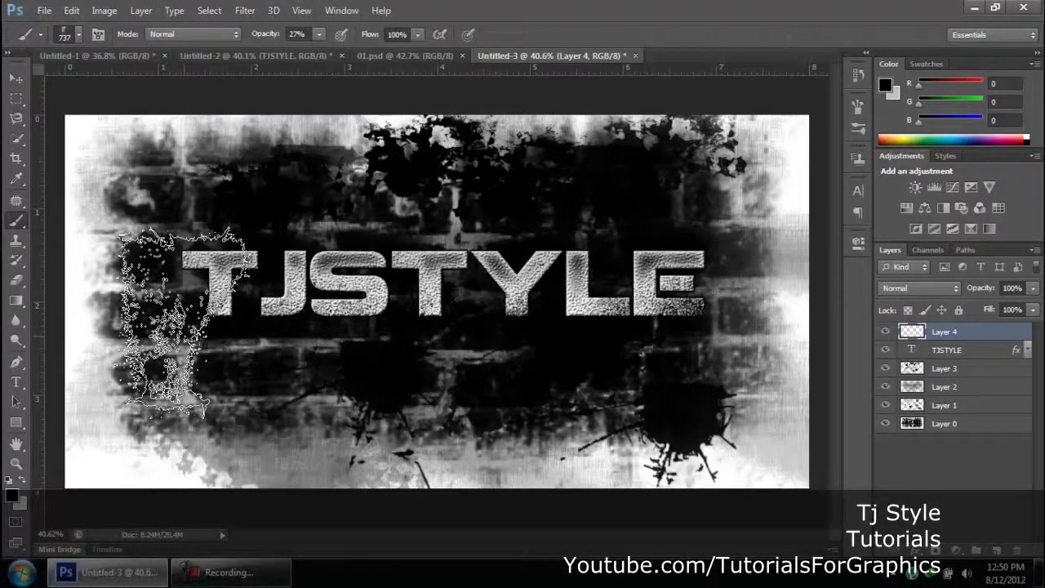
pyautogui.moveTo(182, 322); pyautogui.dragTo(204, 325)
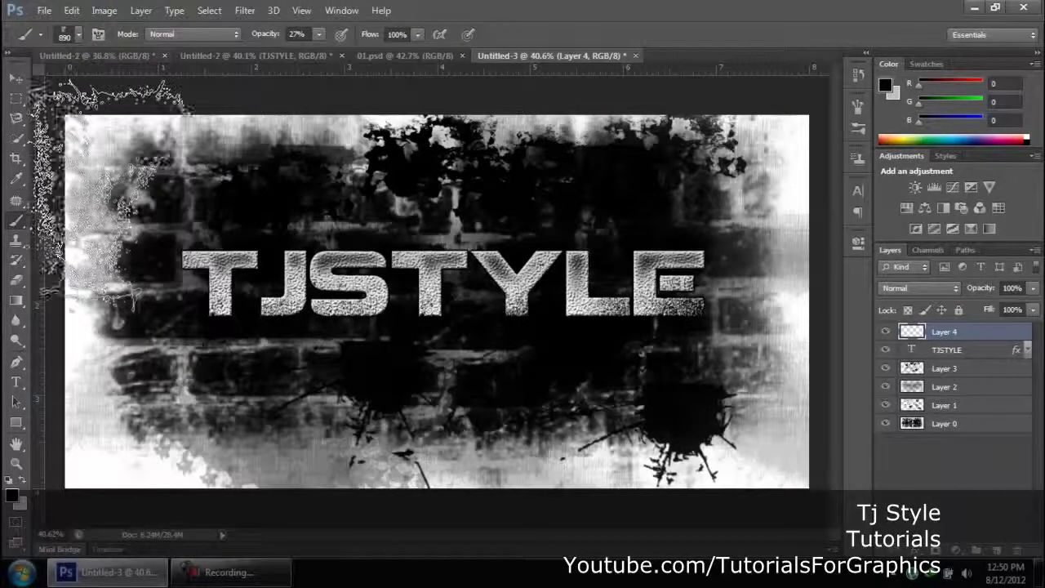
# Step: Stamp semi-transparent cracks on Layer 4 around the wall's left, upper, right and lower edges
pyautogui.click(110, 196)
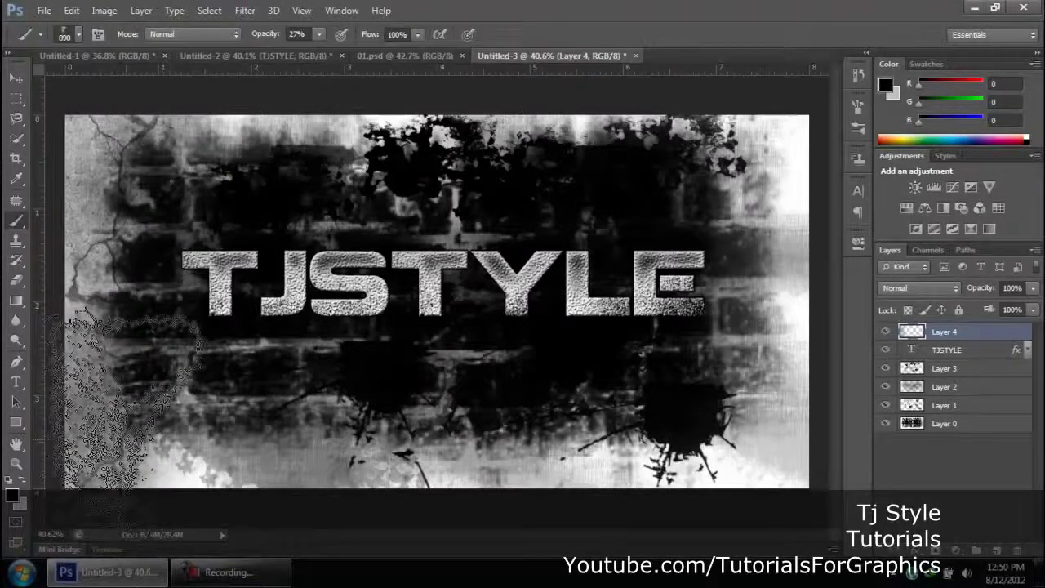
pyautogui.click(131, 399)
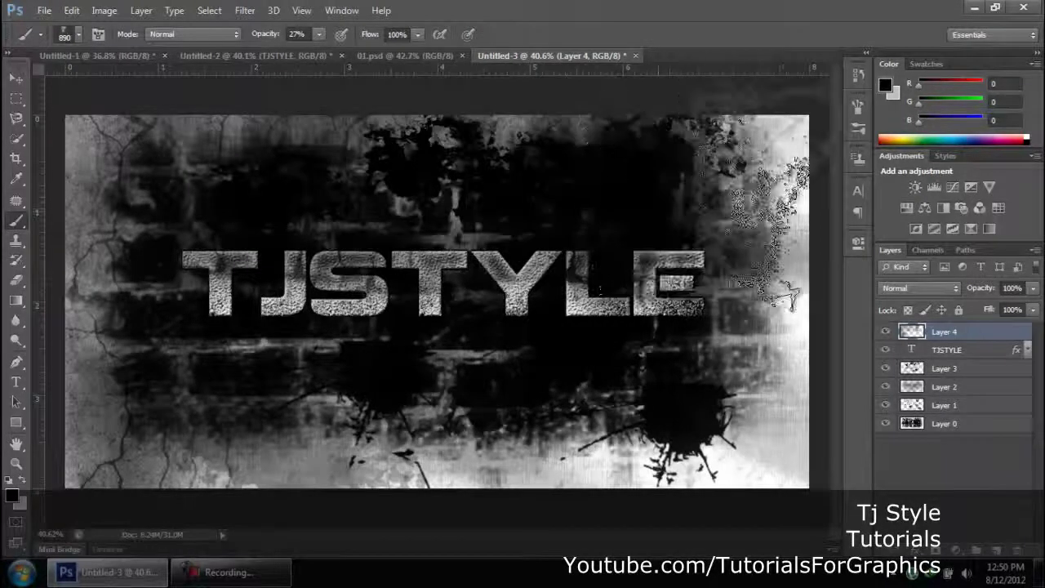
pyautogui.click(784, 220)
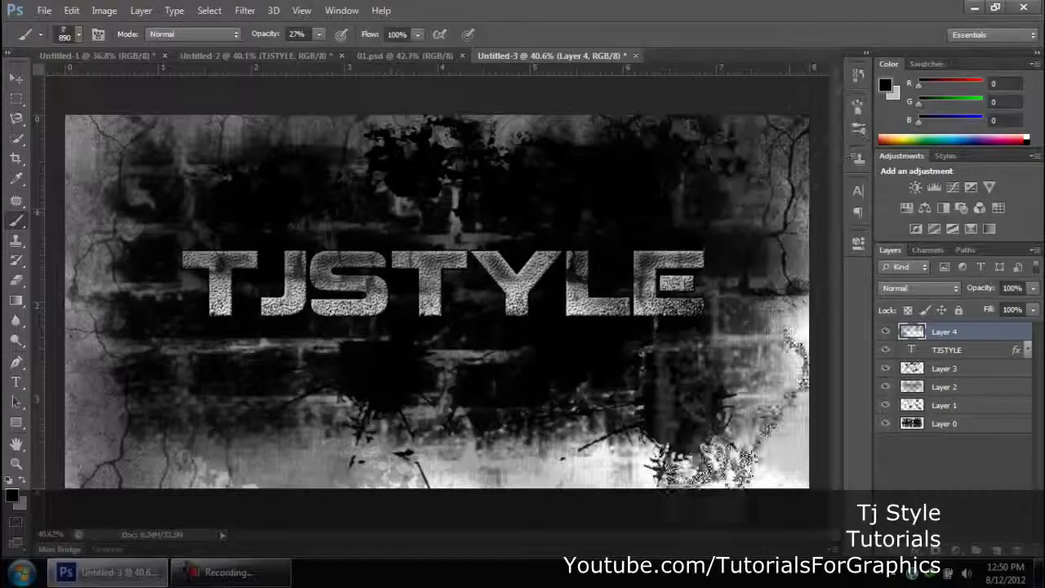
pyautogui.click(731, 413)
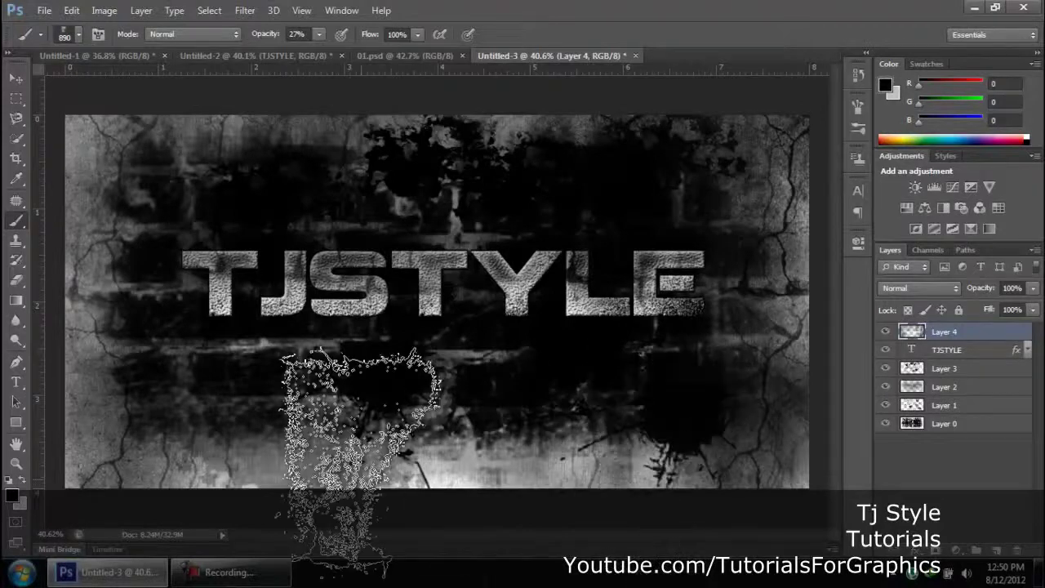
pyautogui.click(459, 464)
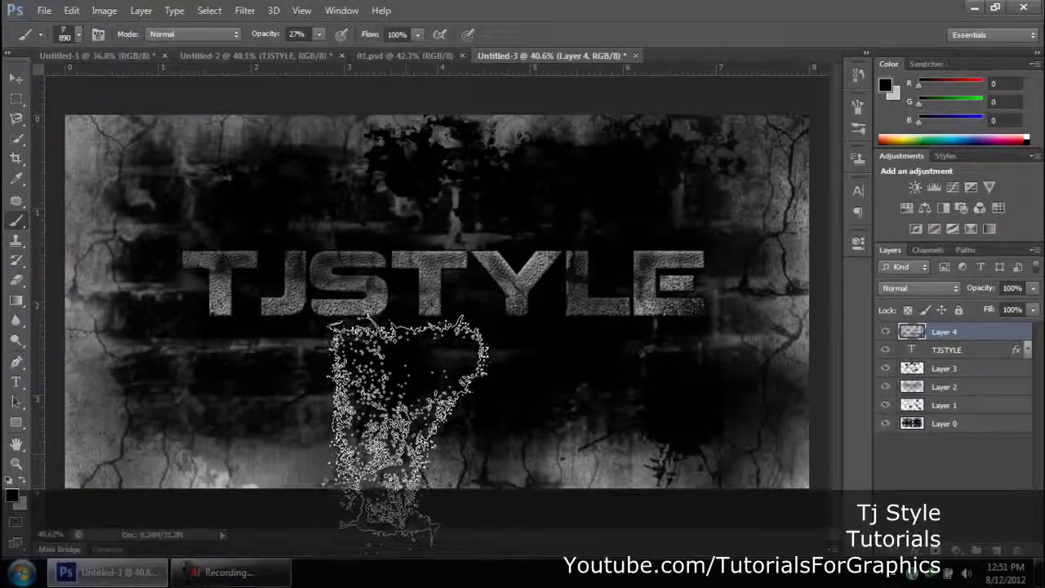
# Step: Examine the lettering and the cracked wall texture up close and at full view
pyautogui.scroll(2, 408, 429)
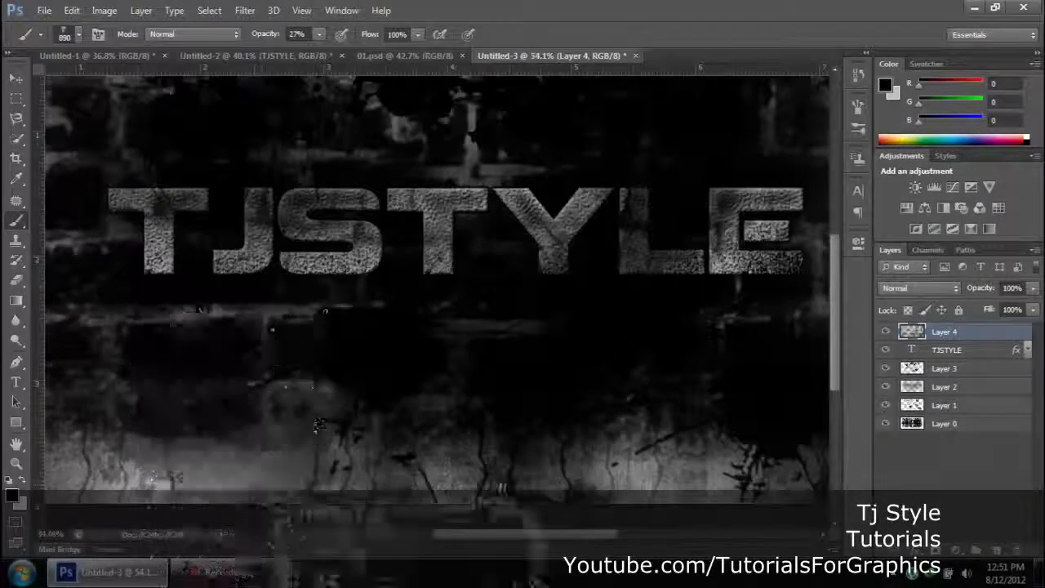
pyautogui.scroll(-5, 319, 425)
pyautogui.scroll(5, 490, 278)
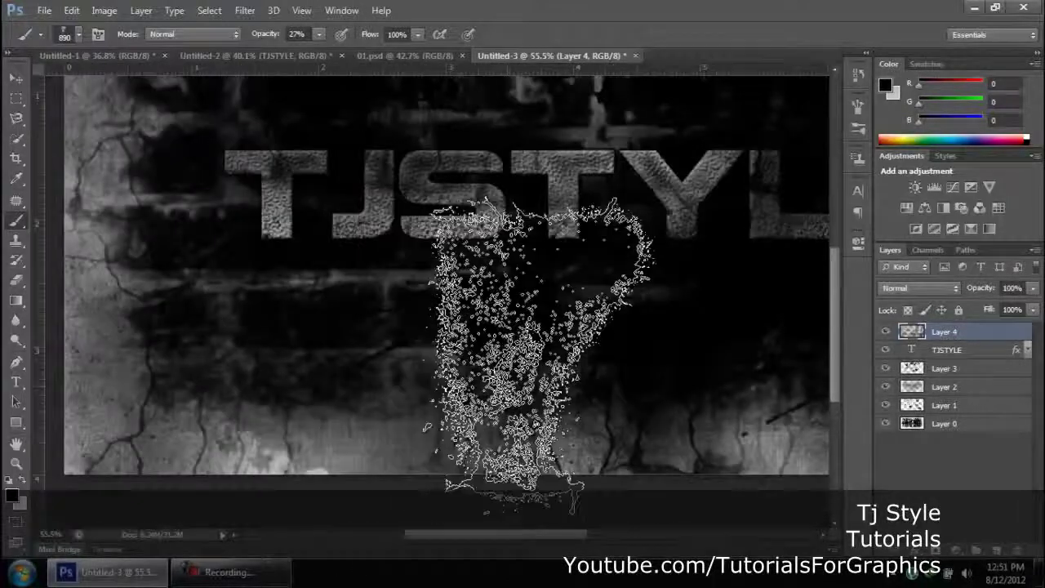
pyautogui.press('v')
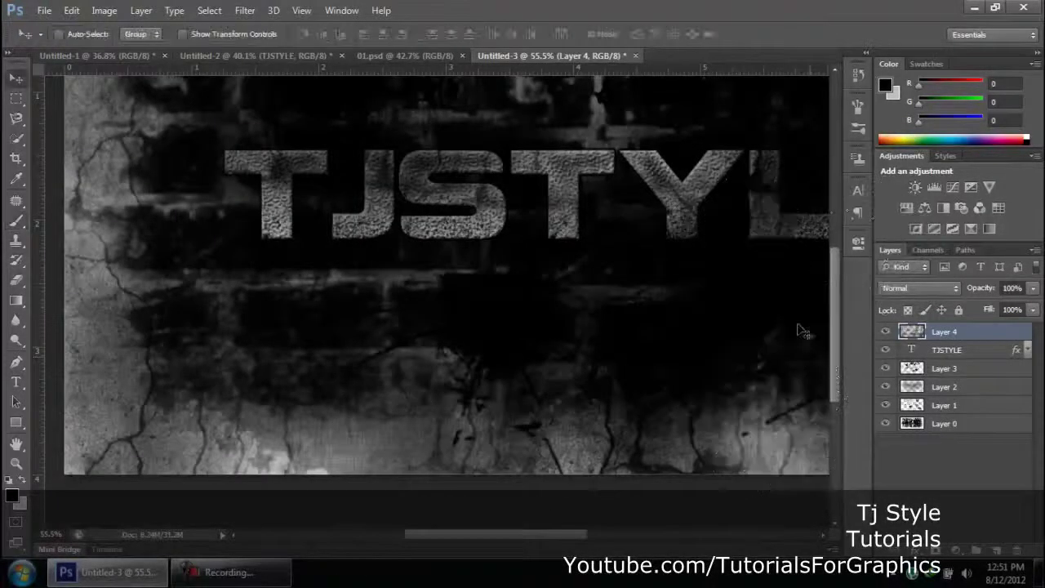
pyautogui.scroll(4, 490, 277)
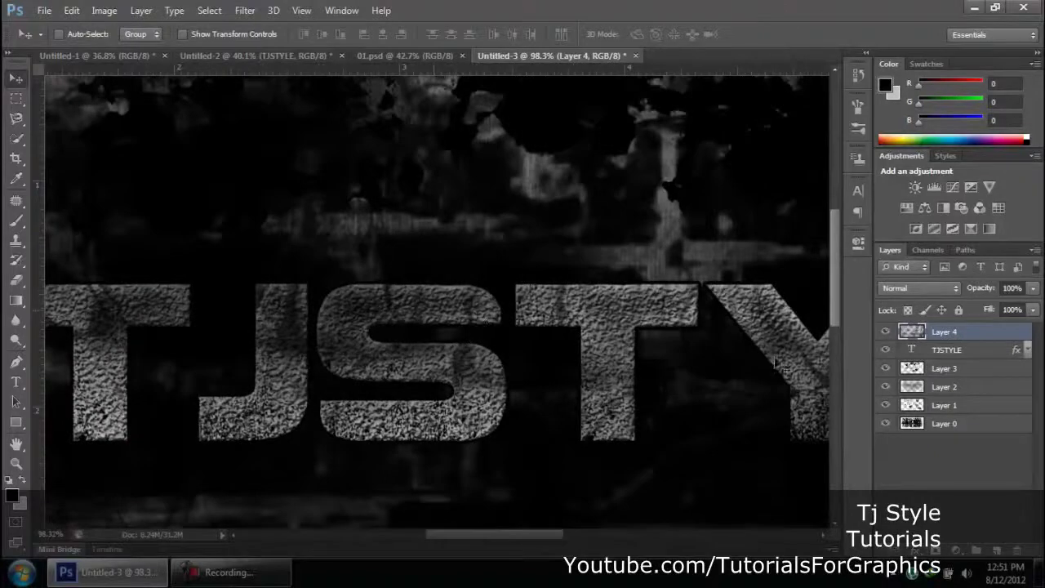
pyautogui.scroll(-4, 623, 350)
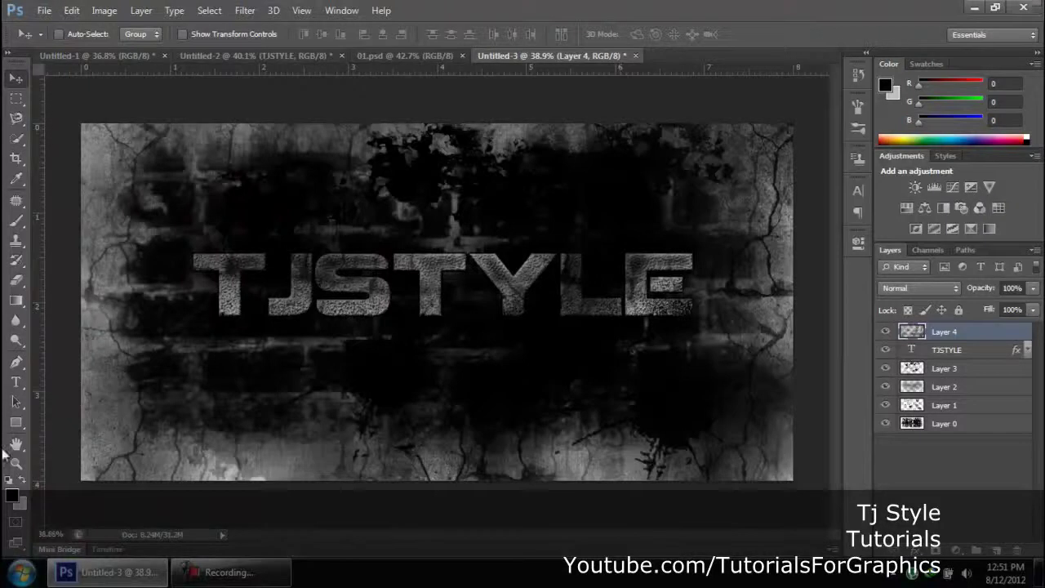
pyautogui.click(284, 576)
pyautogui.click(284, 575)
# Step: Deselect the layers and add a Color Balance adjustment layer on top of the layer stack
pyautogui.click(933, 442)
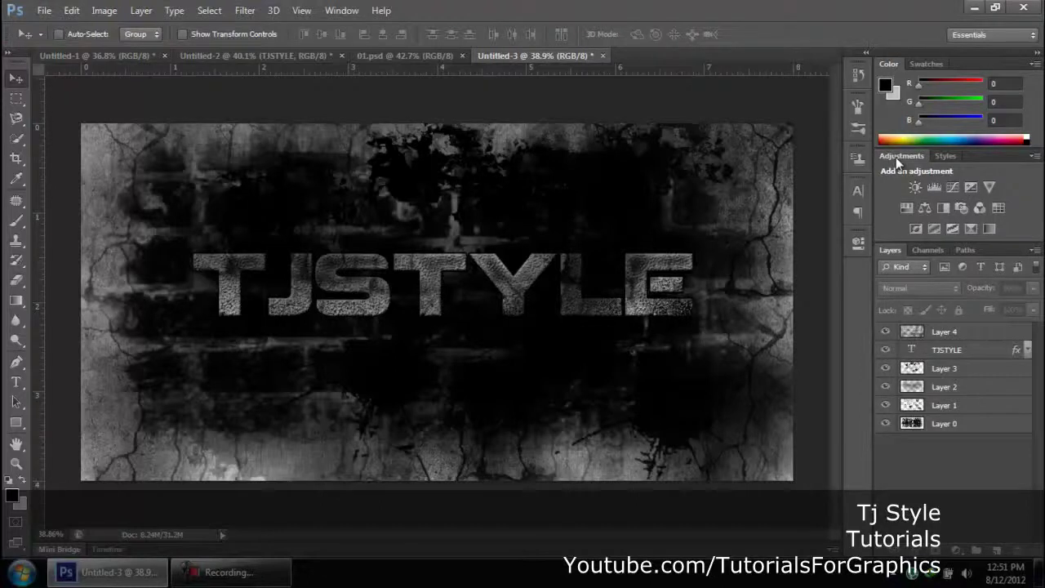
pyautogui.click(926, 207)
pyautogui.moveTo(660, 237); pyautogui.dragTo(739, 140)
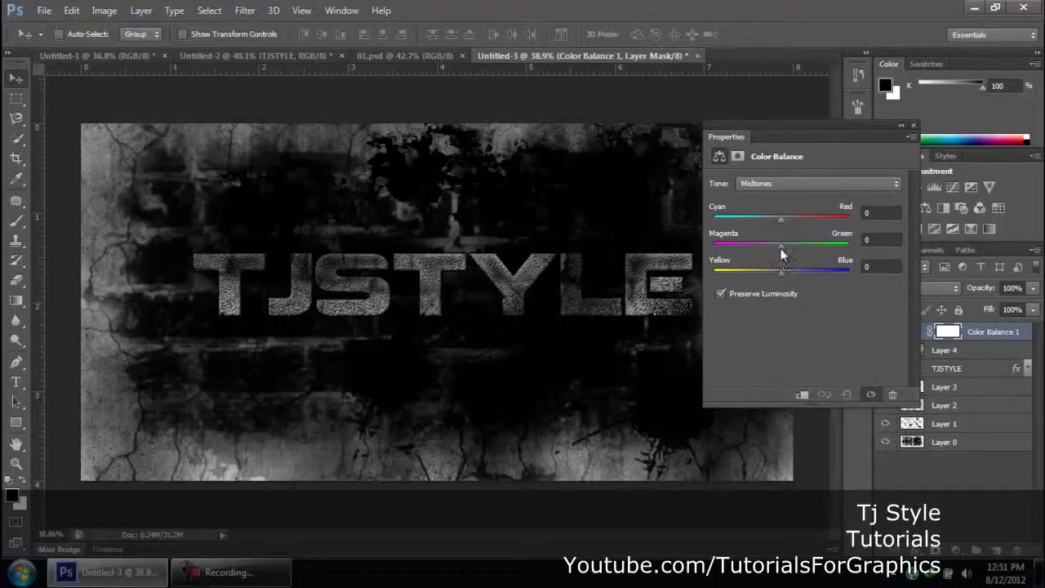
# Step: Try shifting the Color Balance midtones strongly toward green, and return the Magenta–Green value to 0
pyautogui.moveTo(781, 250); pyautogui.dragTo(839, 242)
pyautogui.moveTo(791, 131); pyautogui.dragTo(784, 162)
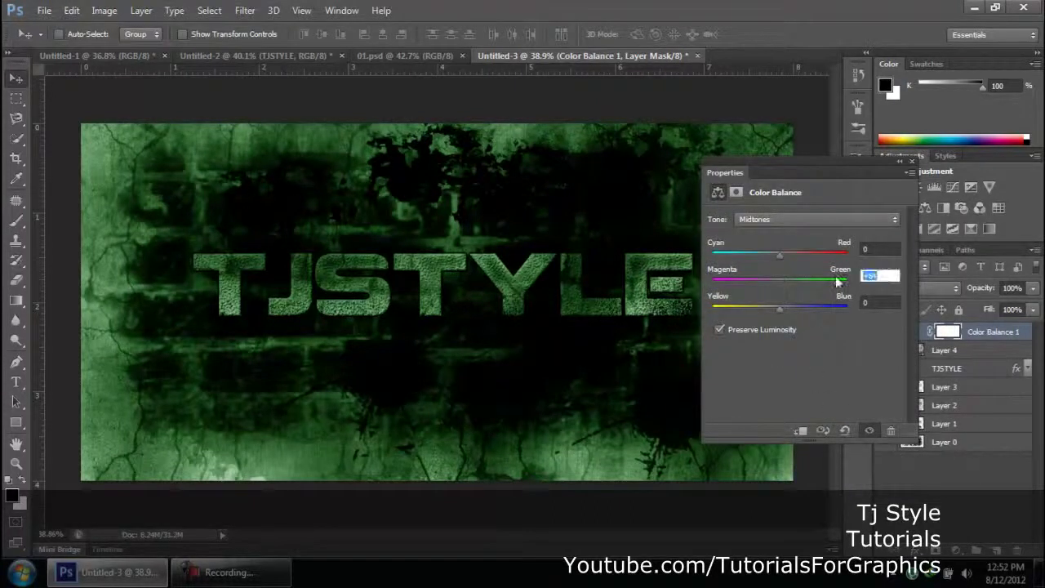
pyautogui.press('Return')
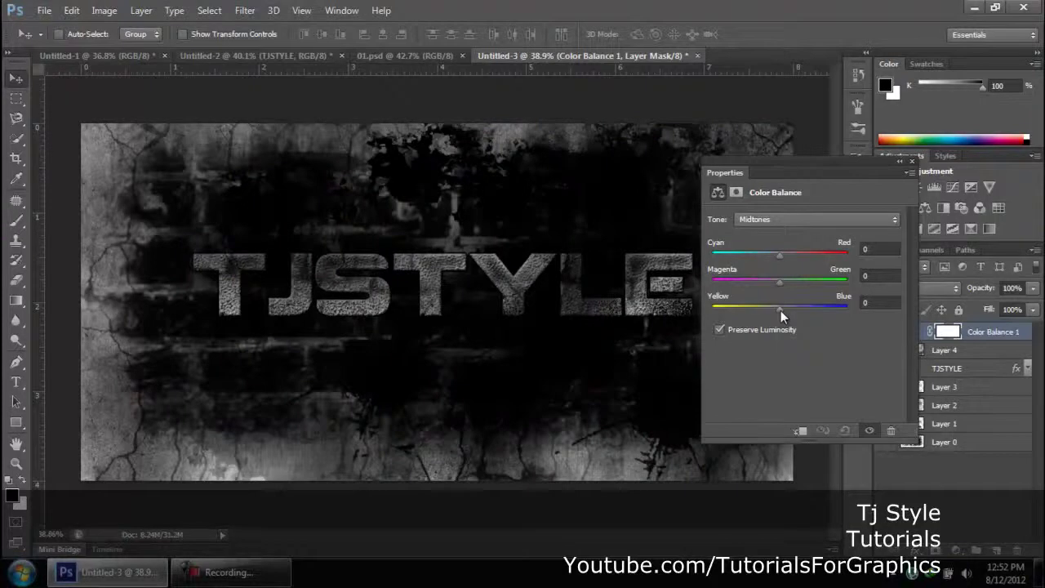
# Step: Set the Yellow–Blue value of the Color Balance midtones to -80 for a yellow tint
pyautogui.moveTo(780, 310); pyautogui.dragTo(725, 308)
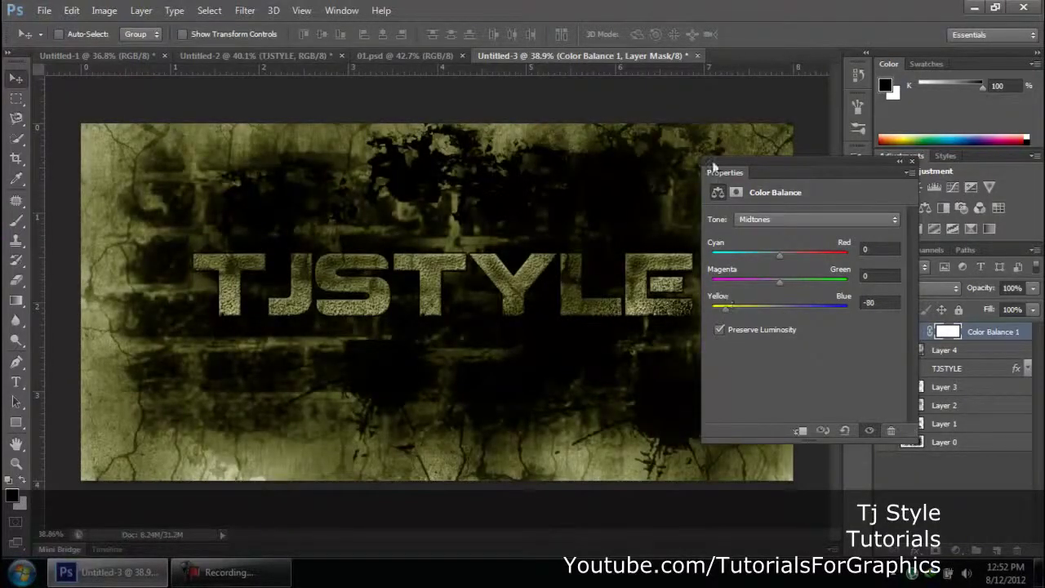
# Step: Replace the yellow tint with a blue one by setting the Color Balance midtones to Yellow–Blue +85 and Cyan–Red -94, and close the adjustment's properties
pyautogui.moveTo(772, 166)
pyautogui.mouseDown()
pyautogui.moveTo(846, 260)
pyautogui.moveTo(763, 159)
pyautogui.mouseUp()
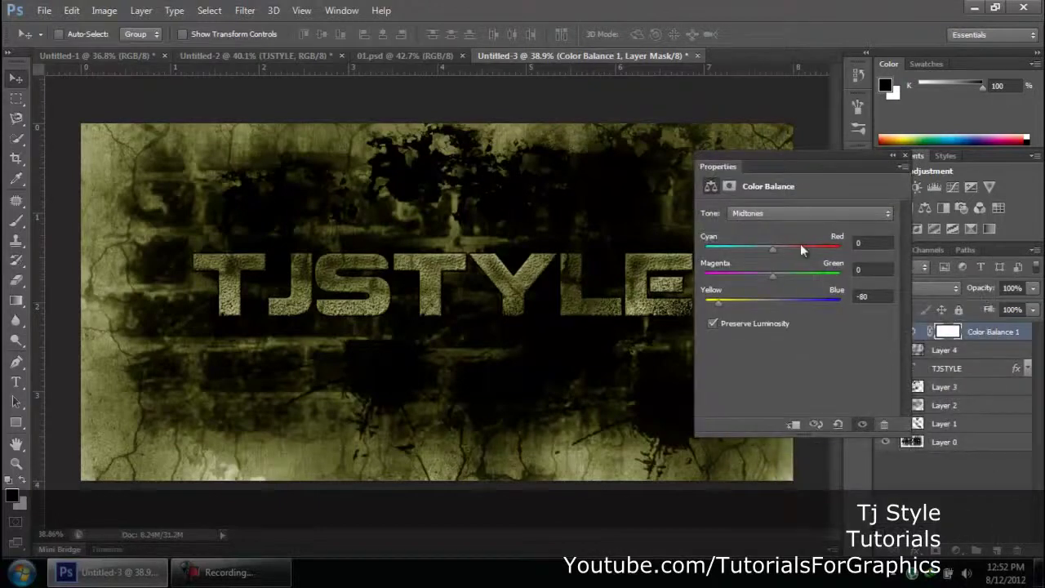
pyautogui.click(883, 296)
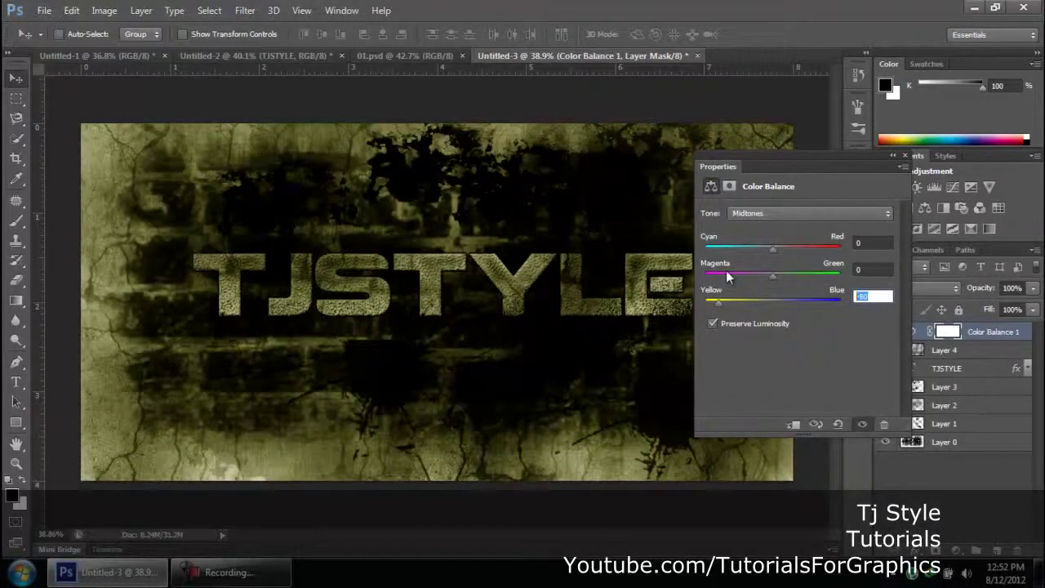
pyautogui.write('0')
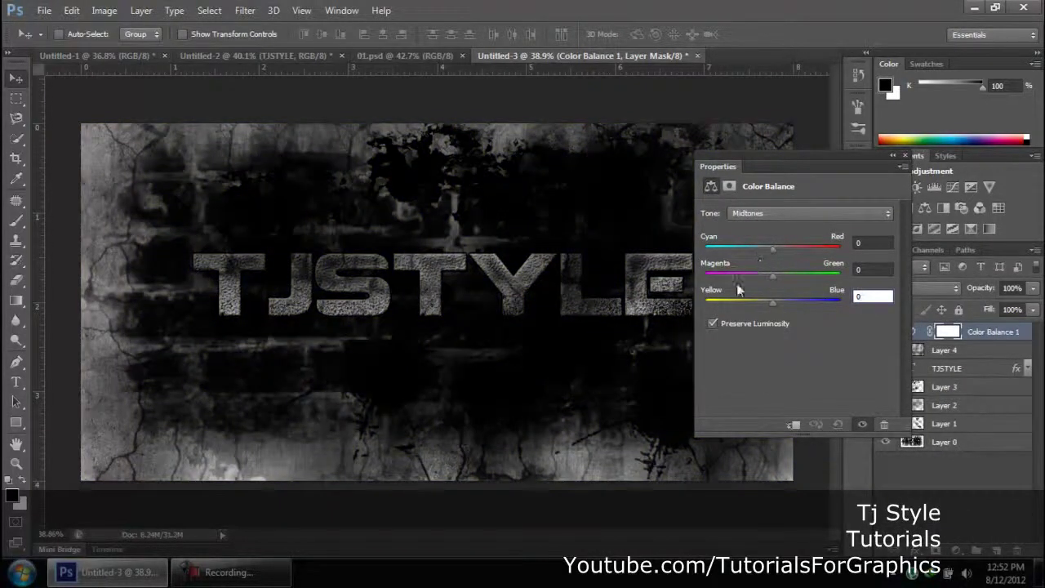
pyautogui.moveTo(774, 303); pyautogui.dragTo(830, 303)
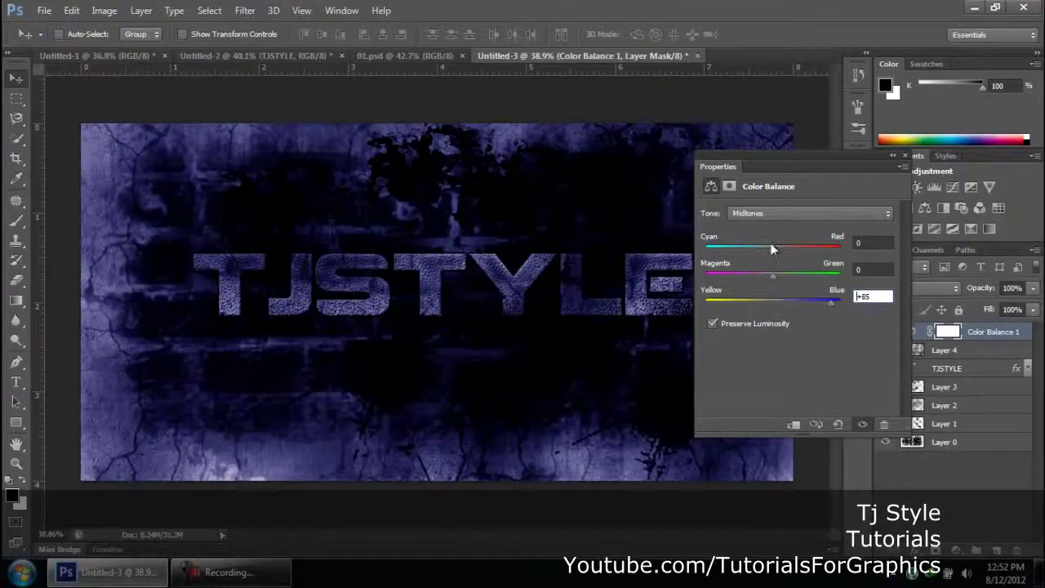
pyautogui.moveTo(772, 248); pyautogui.dragTo(708, 252)
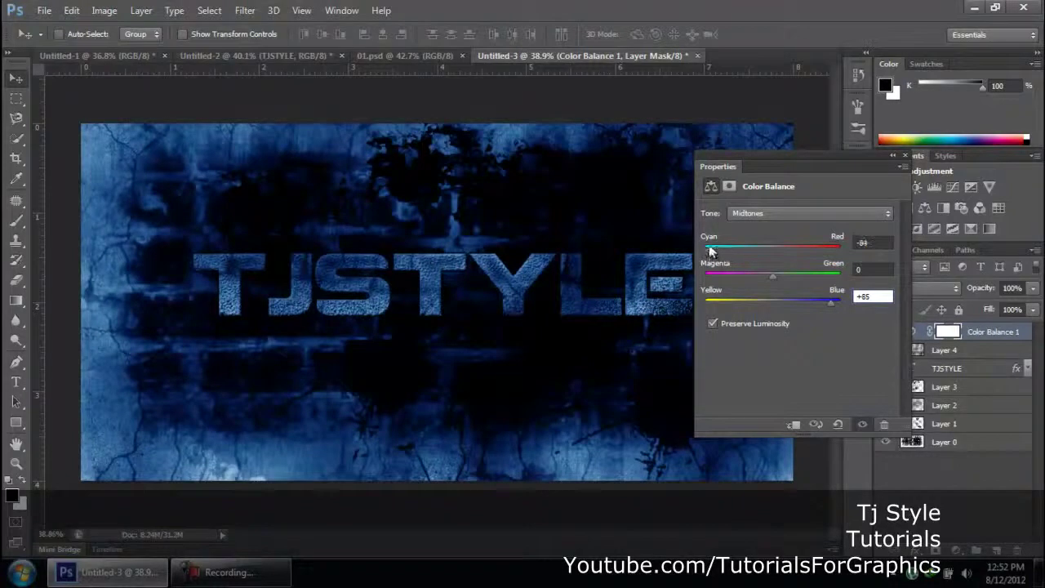
pyautogui.moveTo(768, 172); pyautogui.dragTo(749, 184)
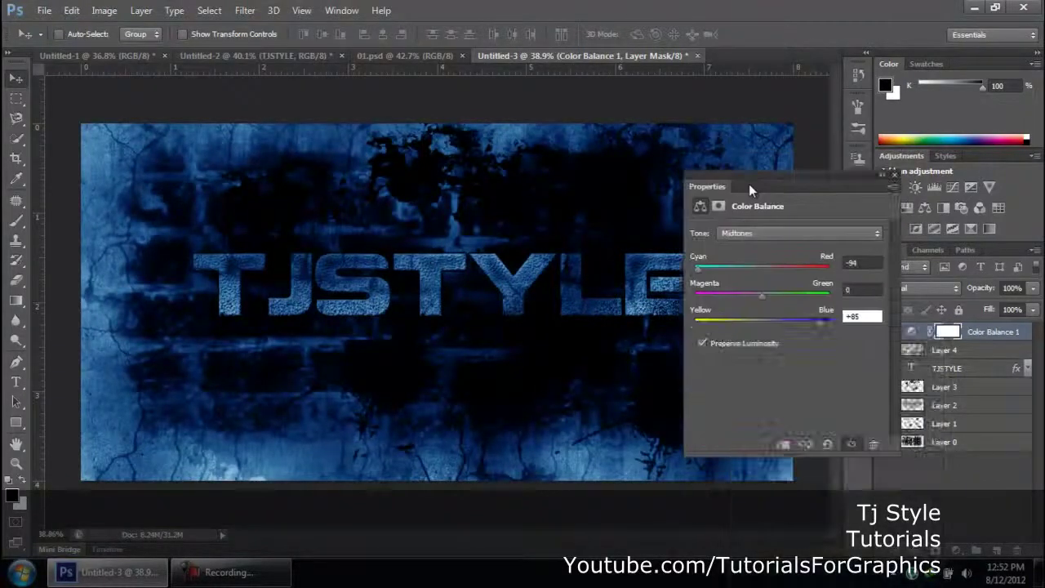
pyautogui.click(895, 175)
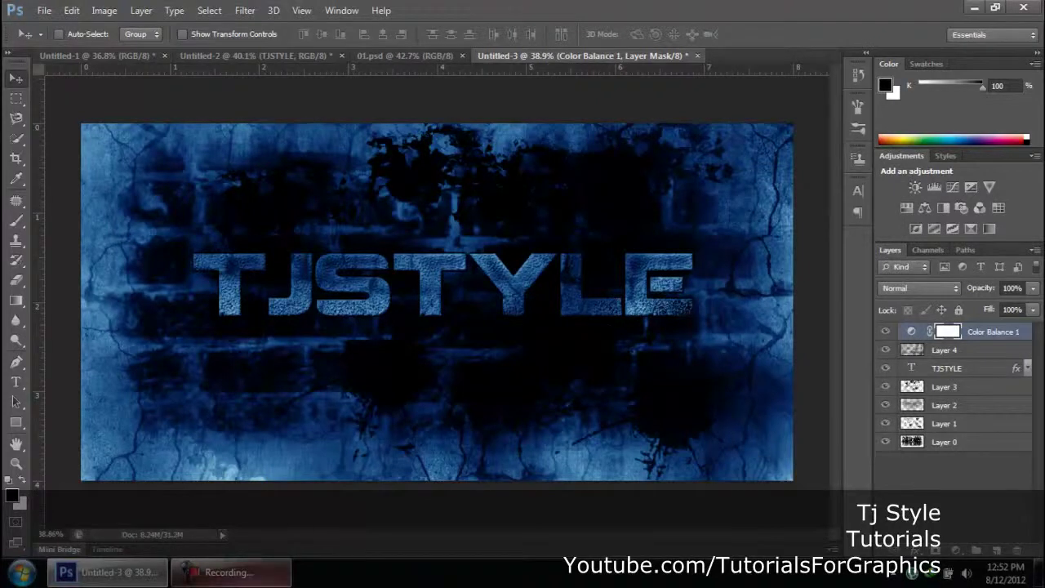
pyautogui.click(228, 572)
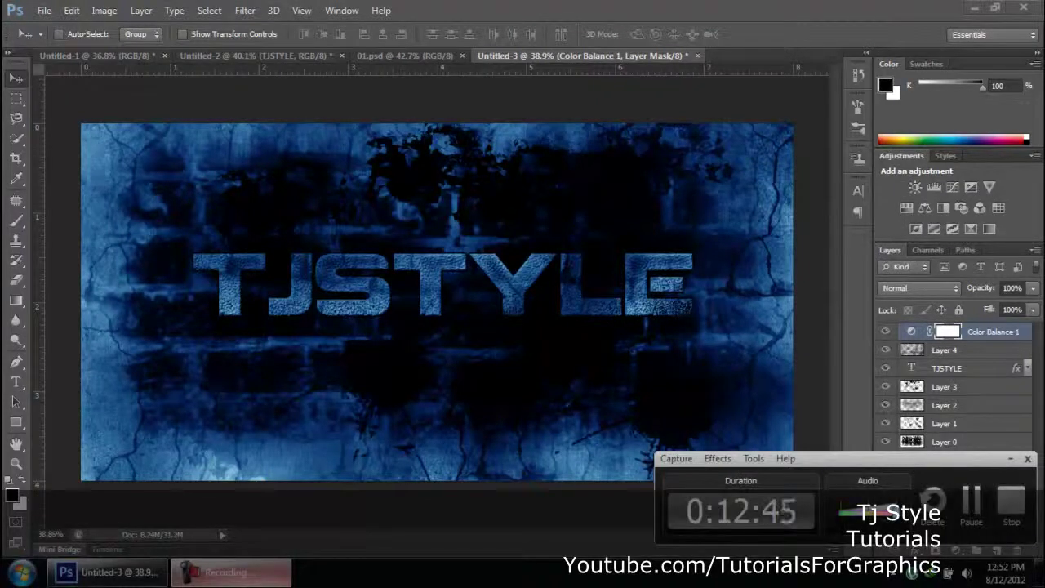